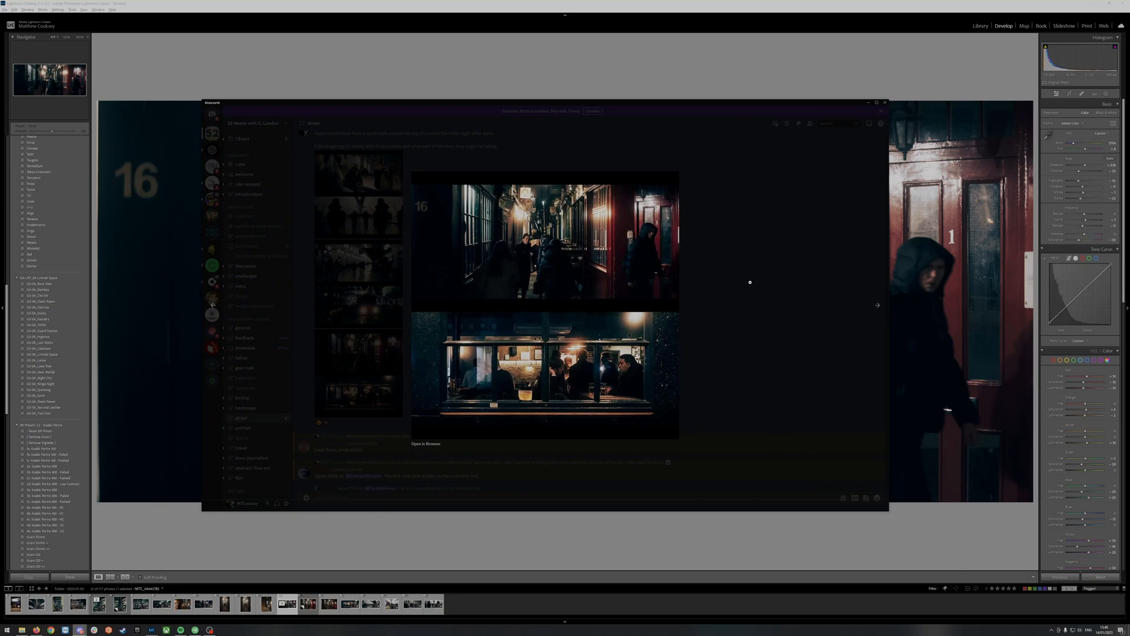
Step: Switch to Lightroom Classic and open the unedited virtual copy of the alley street photo
{"action": "key", "text": "alt+Tab"}
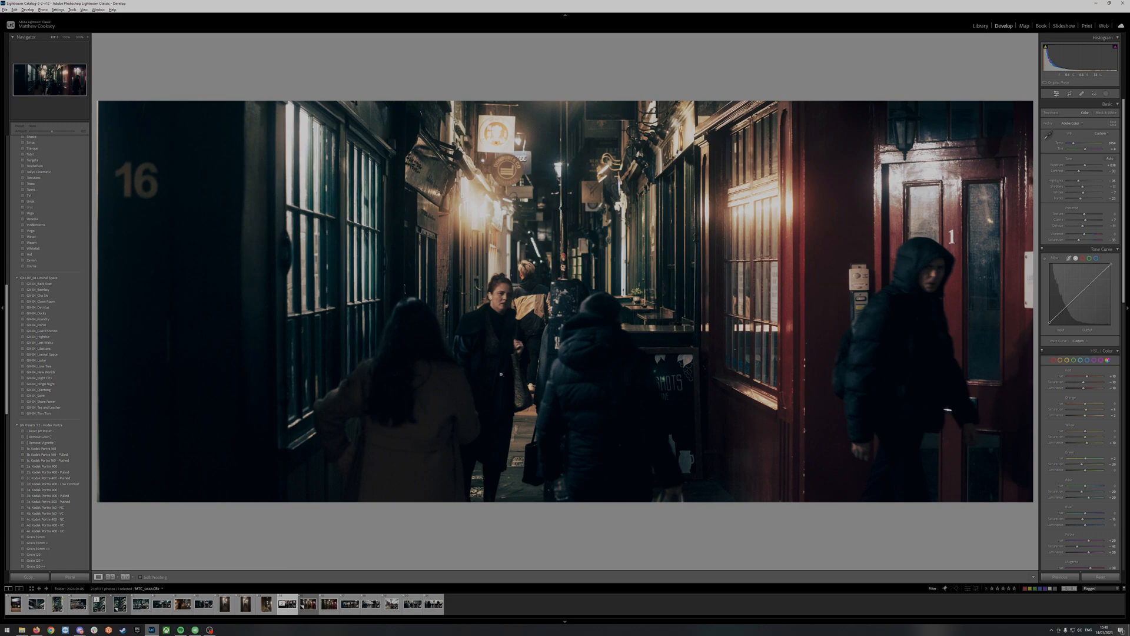
{"action": "key", "text": "Right"}
{"action": "left_click", "coordinate": [309, 607]}
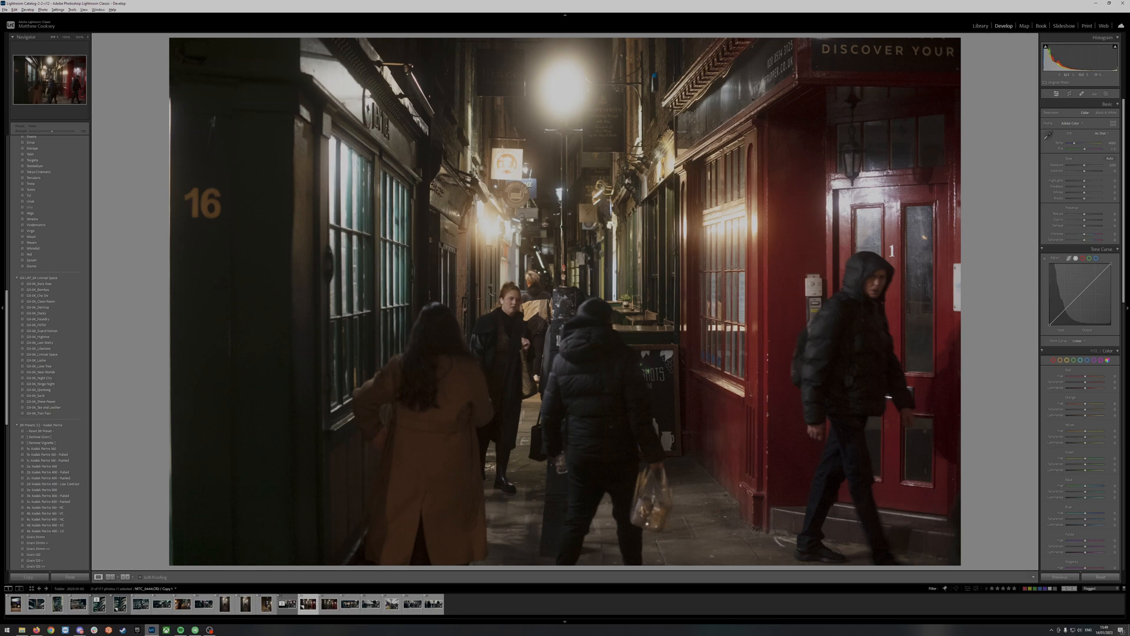
Step: Examine the unedited alley photo at full view and close up, and view it in the Library
{"action": "left_click_drag", "start_coordinate": [539, 252], "coordinate": [463, 216]}
{"action": "right_click", "coordinate": [535, 234]}
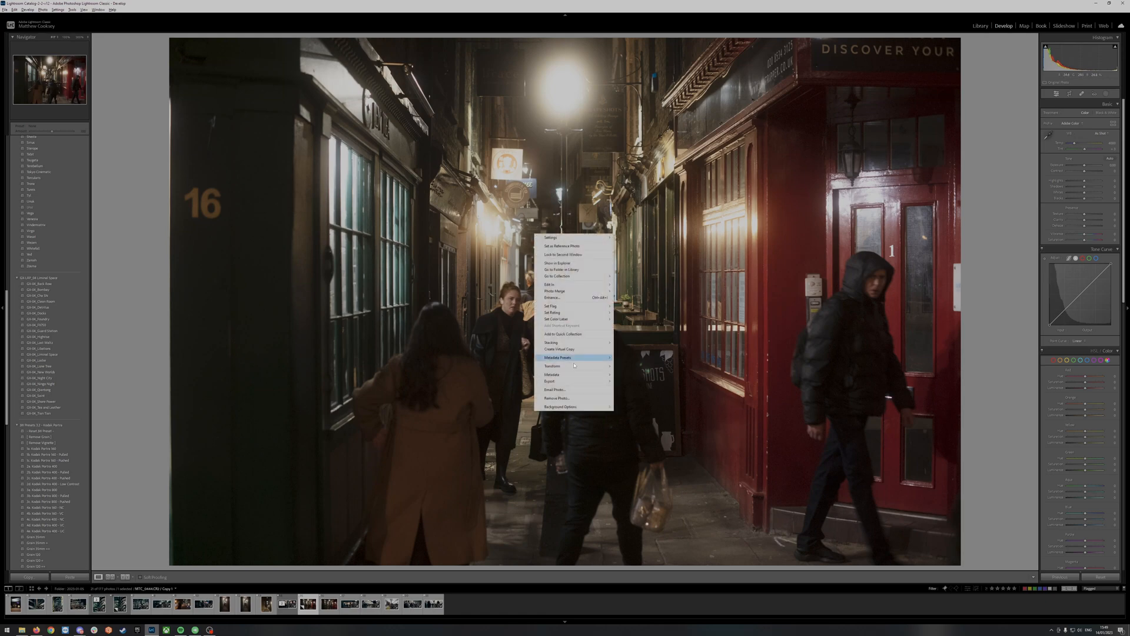
{"action": "mouse_move", "coordinate": [601, 375]}
{"action": "left_click", "coordinate": [735, 205]}
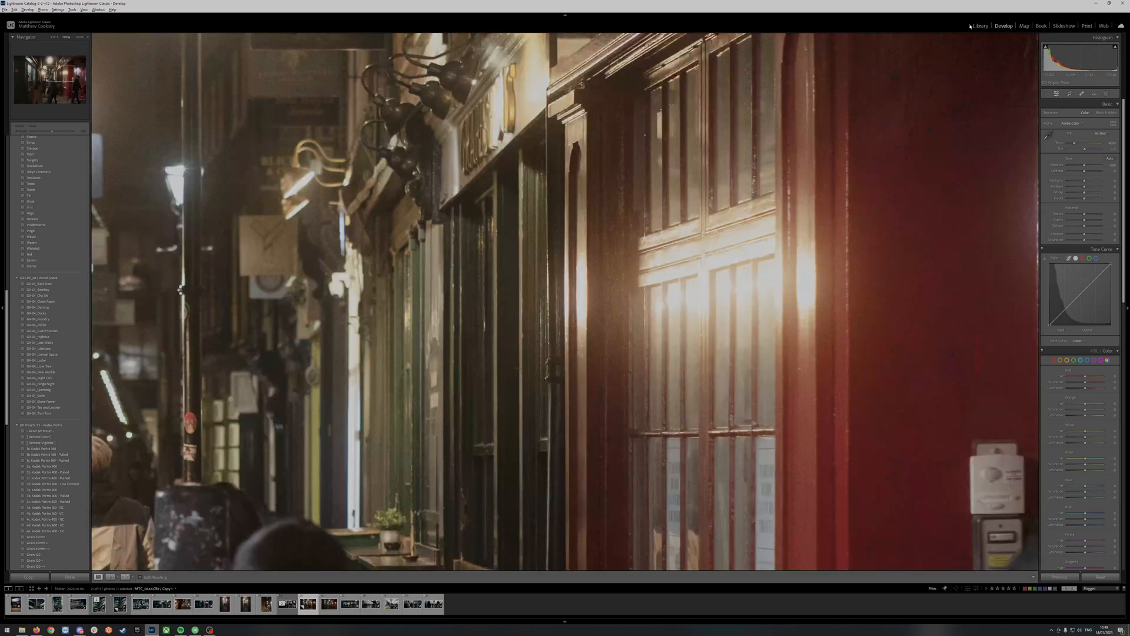
{"action": "left_click", "coordinate": [980, 26]}
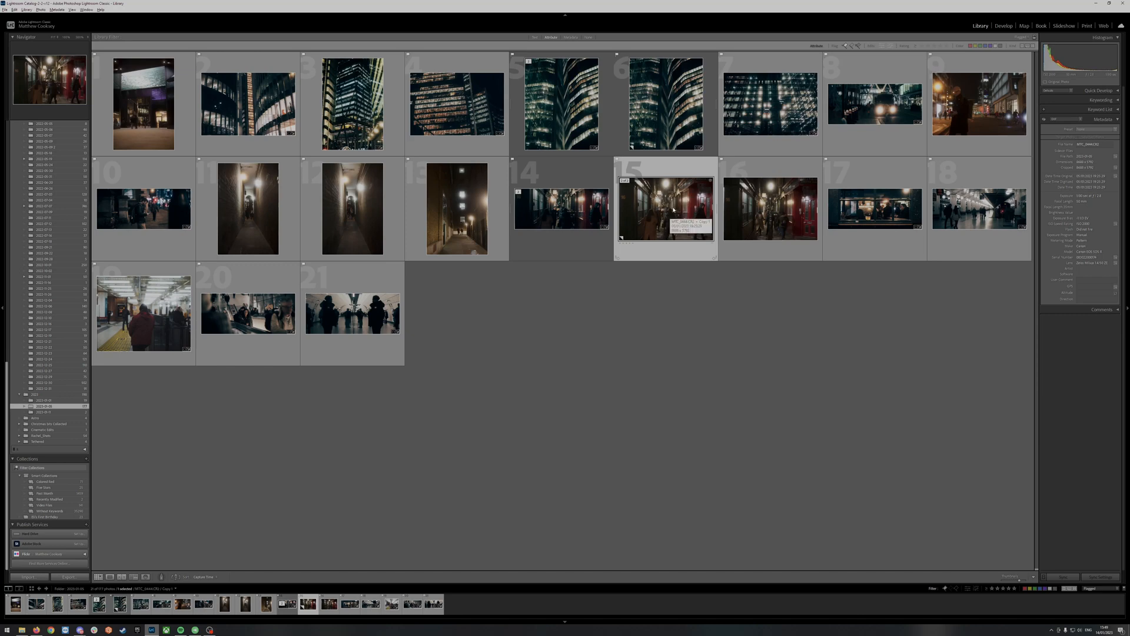
{"action": "key", "text": "z"}
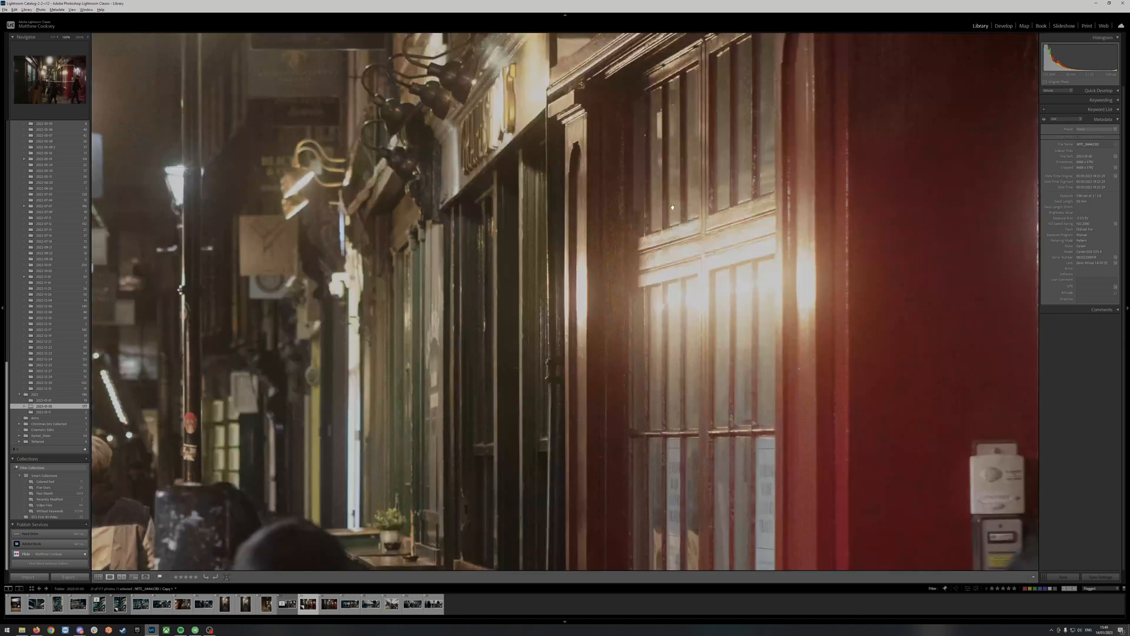
{"action": "key", "text": "z"}
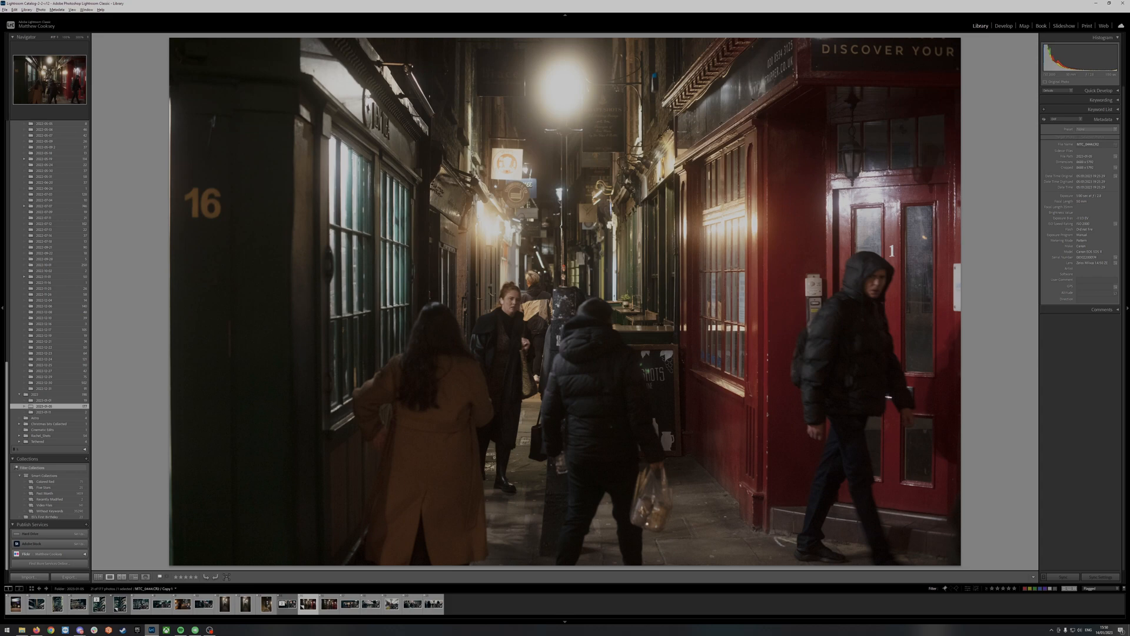
Step: Return to Develop and compare the finished alley edit with its unedited virtual copy
{"action": "left_click", "coordinate": [1004, 26]}
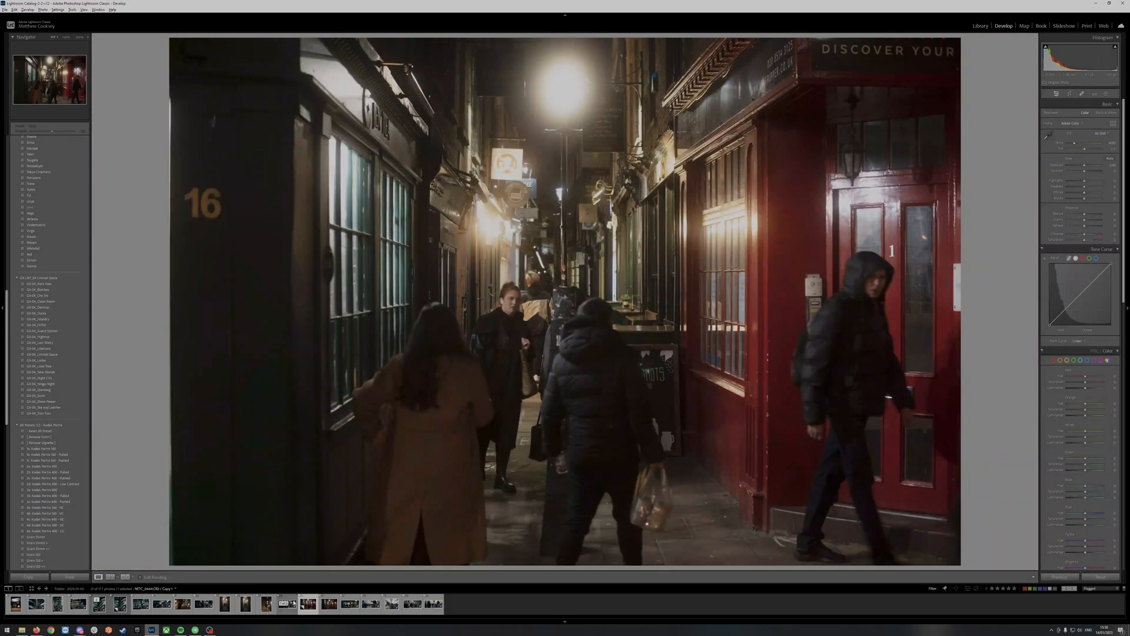
{"action": "left_click", "coordinate": [287, 603]}
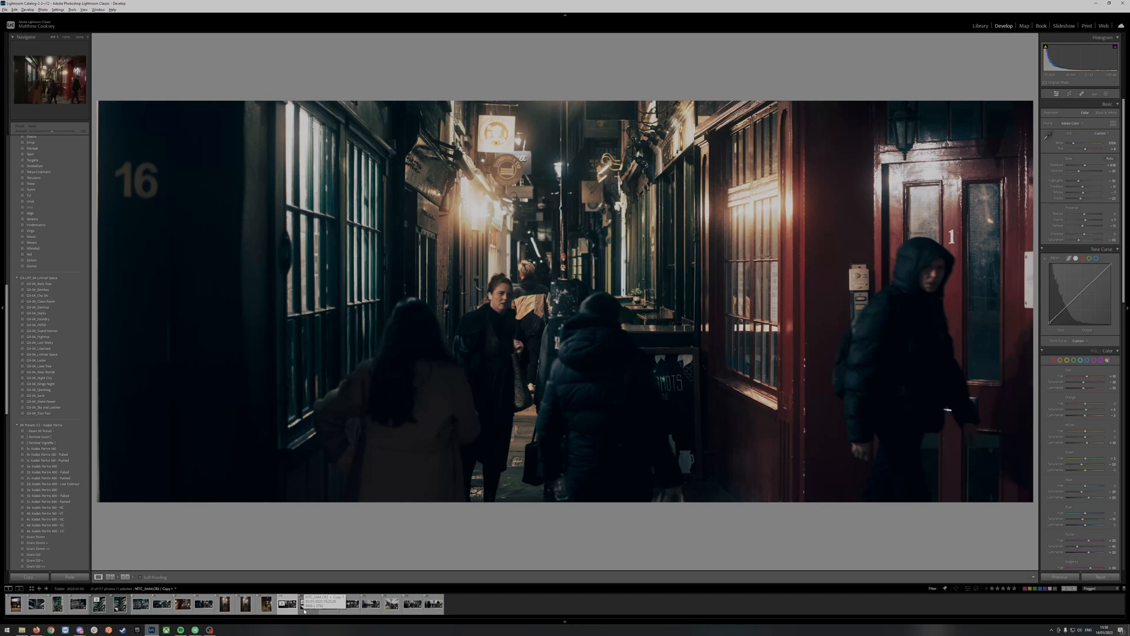
{"action": "left_click", "coordinate": [305, 611]}
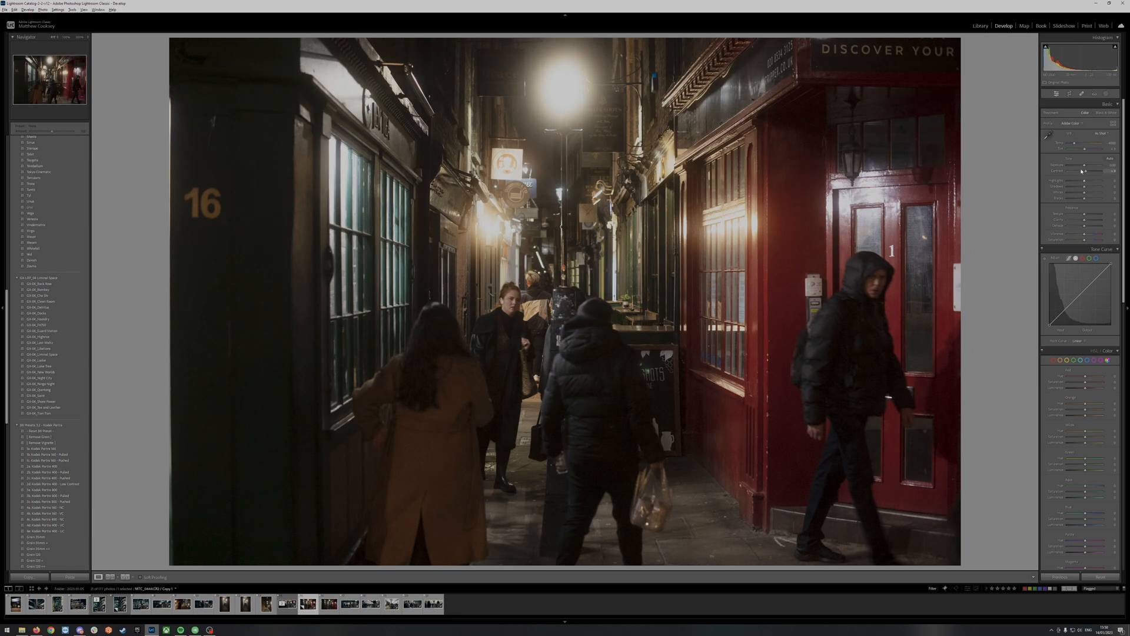
Step: Brighten the virtual copy's exposure, cool its white balance, raise the contrast and lower the shadows
{"action": "left_click_drag", "start_coordinate": [1086, 168], "coordinate": [1087, 171]}
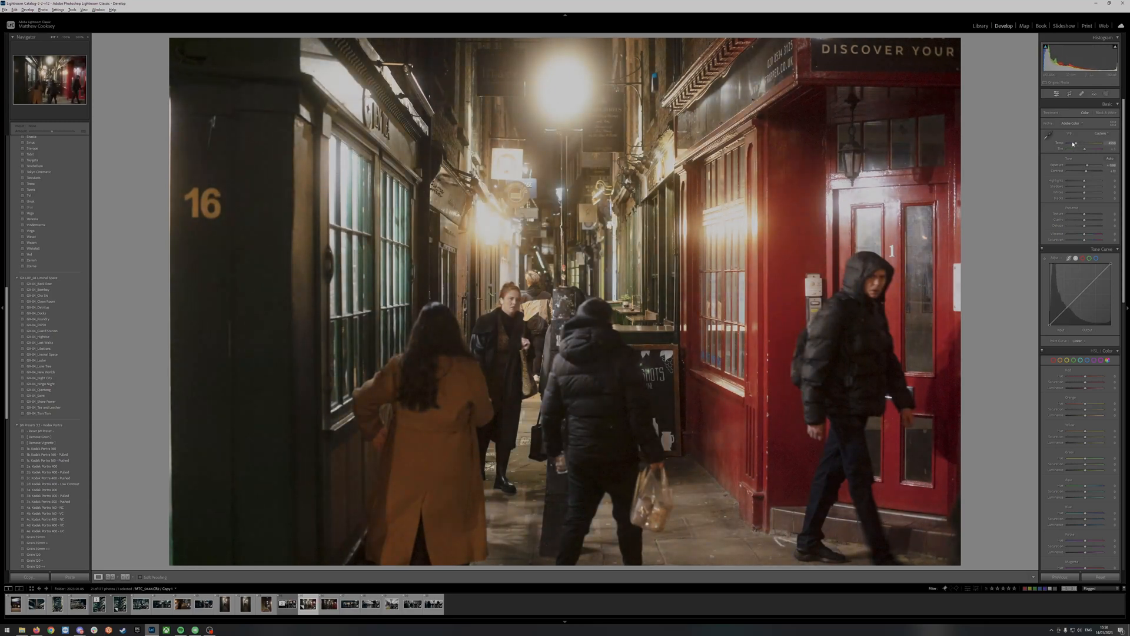
{"action": "left_click_drag", "start_coordinate": [1072, 144], "coordinate": [1071, 144]}
{"action": "left_click_drag", "start_coordinate": [1087, 172], "coordinate": [1098, 173]}
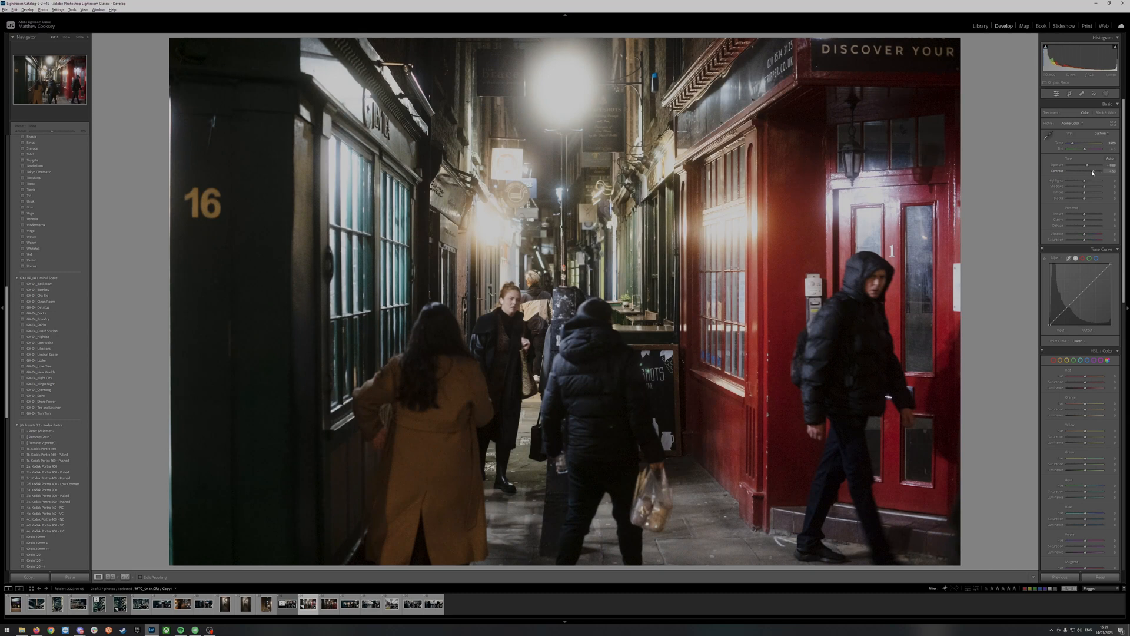
{"action": "mouse_move", "coordinate": [1085, 181]}
{"action": "left_mouse_down"}
{"action": "mouse_move", "coordinate": [1084, 199]}
{"action": "mouse_move", "coordinate": [1071, 187]}
{"action": "mouse_move", "coordinate": [1083, 190]}
{"action": "left_mouse_up"}
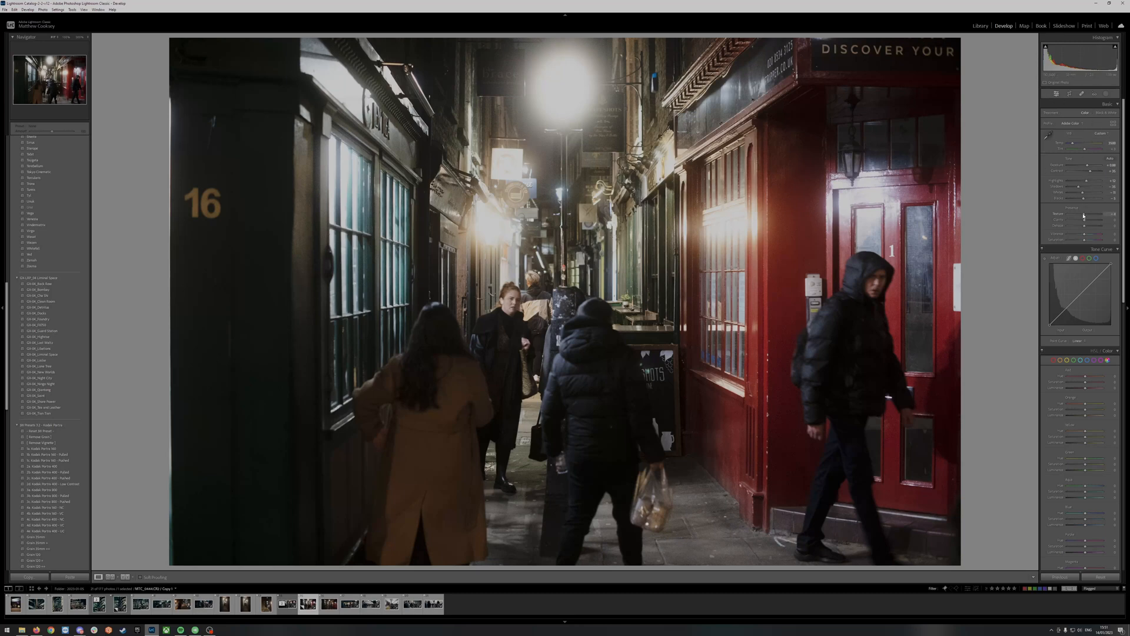
Step: Raise the photo's texture slightly, and reduce its clarity and saturation a little
{"action": "left_click_drag", "start_coordinate": [1083, 216], "coordinate": [1086, 217]}
{"action": "left_click_drag", "start_coordinate": [1088, 216], "coordinate": [1082, 221]}
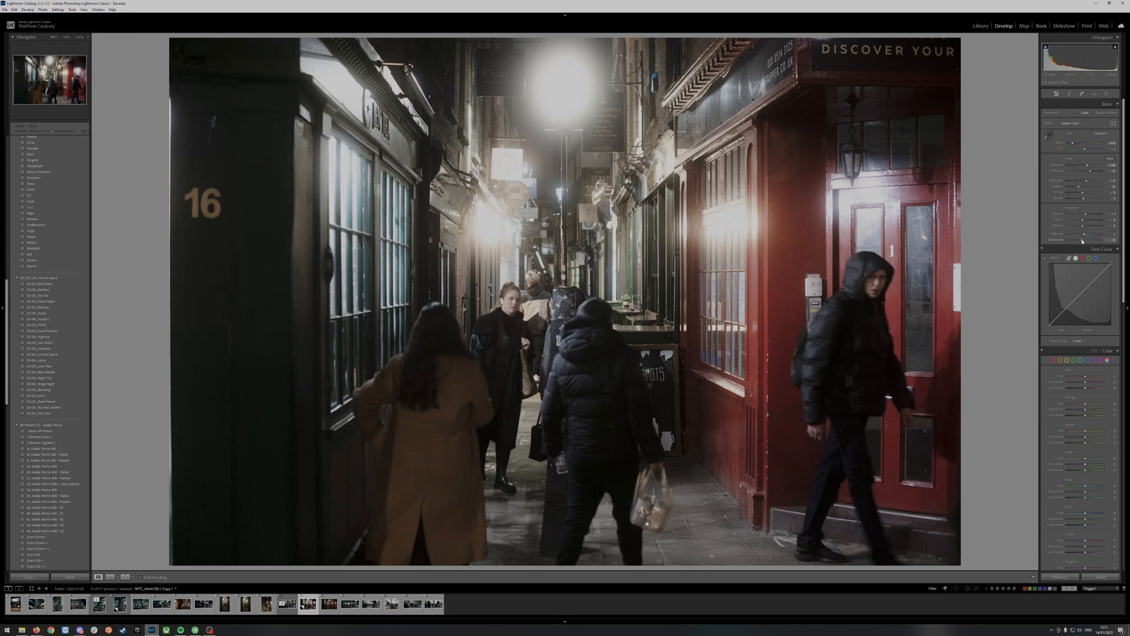
{"action": "left_click_drag", "start_coordinate": [1081, 241], "coordinate": [1081, 241]}
{"action": "left_click", "coordinate": [209, 630]}
{"action": "left_click", "coordinate": [209, 630]}
Step: Shape the main point curve and the separate red, green and blue curves with shadow and highlight points
{"action": "mouse_move", "coordinate": [1050, 327]}
{"action": "left_mouse_down"}
{"action": "mouse_move", "coordinate": [1088, 287]}
{"action": "mouse_move", "coordinate": [1061, 318]}
{"action": "left_mouse_up"}
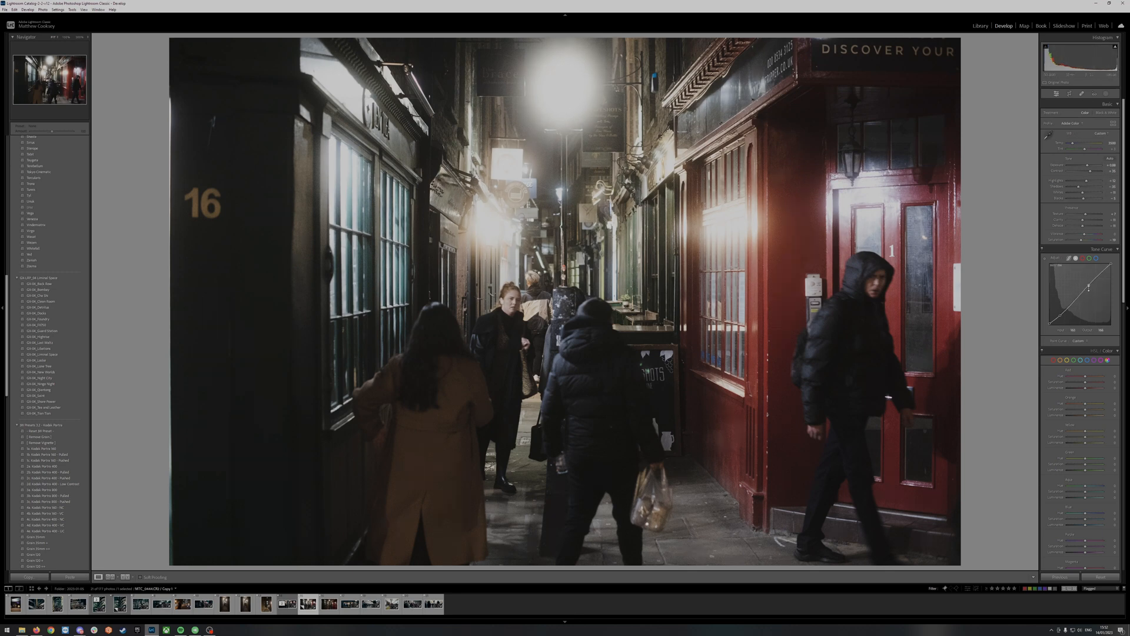
{"action": "left_click_drag", "start_coordinate": [1089, 287], "coordinate": [1093, 282]}
{"action": "left_click", "coordinate": [1097, 258]}
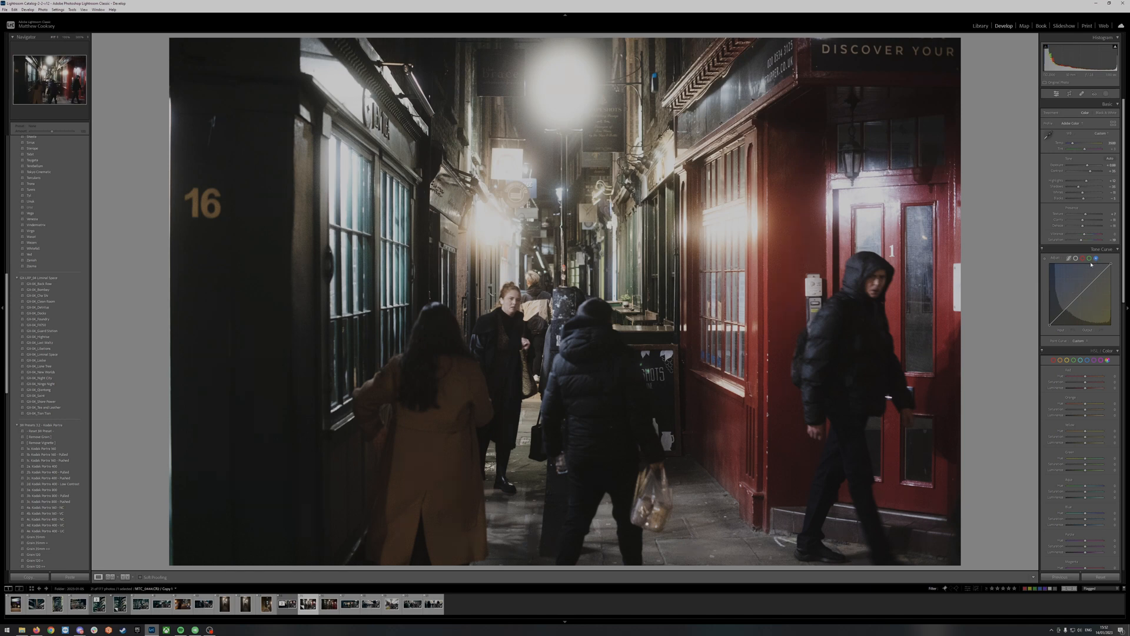
{"action": "left_click", "coordinate": [1083, 258]}
{"action": "left_click", "coordinate": [1068, 309]}
{"action": "left_click_drag", "start_coordinate": [1068, 311], "coordinate": [1089, 286]}
{"action": "left_click", "coordinate": [1089, 258]}
{"action": "left_click_drag", "start_coordinate": [1091, 281], "coordinate": [1068, 310]}
{"action": "left_click", "coordinate": [1096, 258]}
{"action": "left_click_drag", "start_coordinate": [1095, 281], "coordinate": [1073, 301]}
Step: Fine-tune the exposure and lower the blacks to deepen the darkest areas of the alley
{"action": "left_click_drag", "start_coordinate": [1088, 166], "coordinate": [1088, 166]}
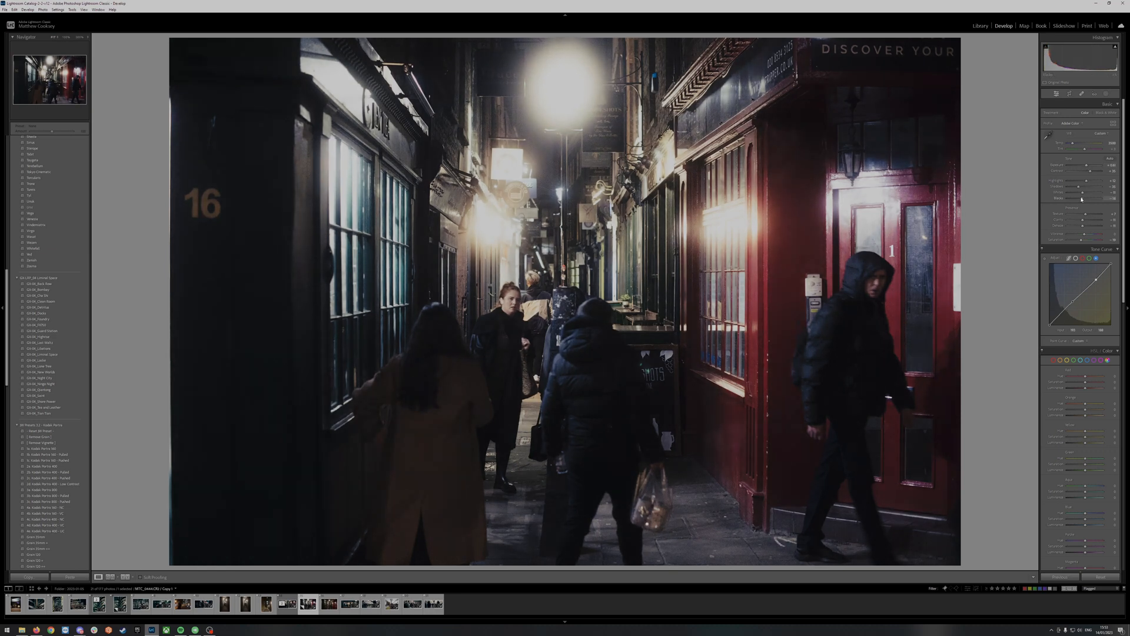
{"action": "left_click_drag", "start_coordinate": [1084, 199], "coordinate": [1076, 198]}
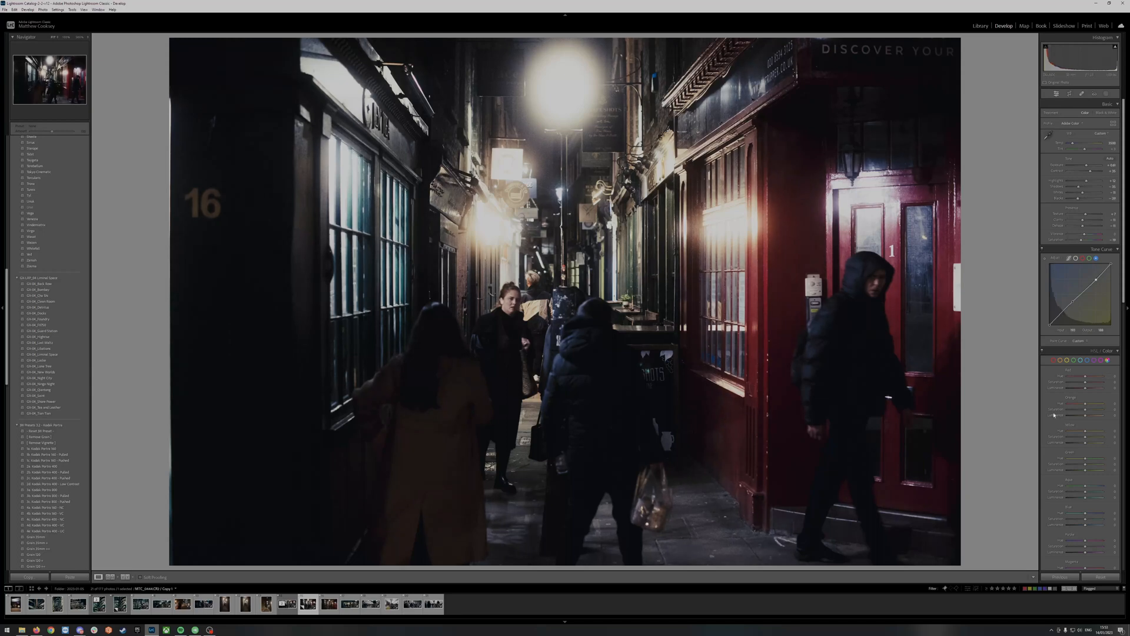
Step: Compare the colours of the finished alley edit with those of the virtual copy
{"action": "scroll", "coordinate": [1050, 364], "scroll_direction": "down", "scroll_amount": 3}
{"action": "scroll", "coordinate": [1080, 292], "scroll_direction": "down", "scroll_amount": 1}
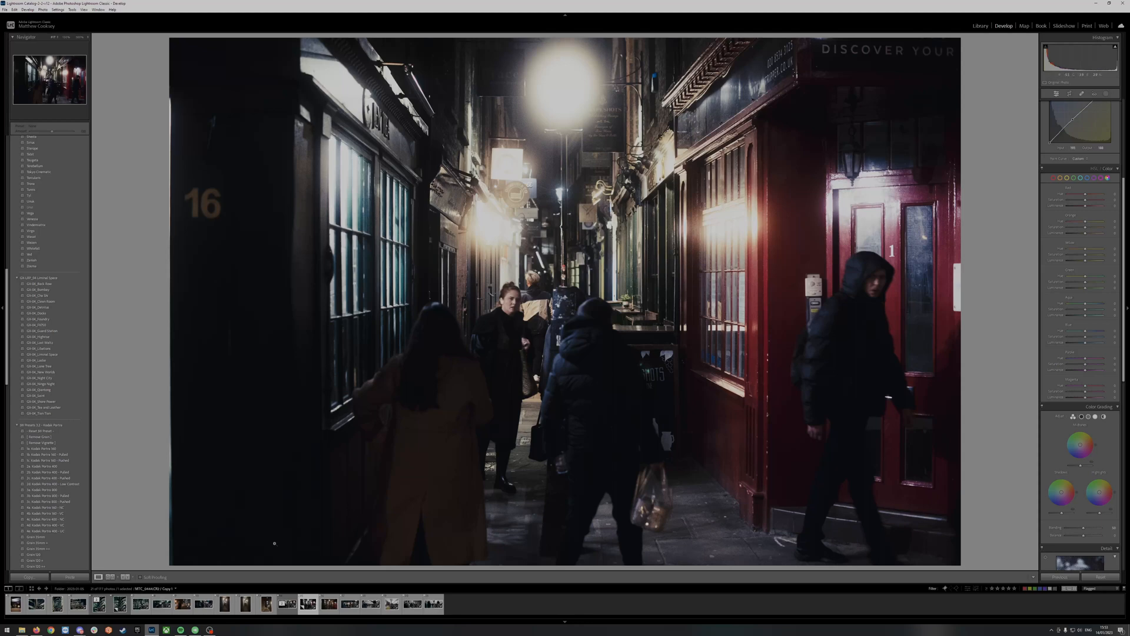
{"action": "left_click", "coordinate": [287, 604]}
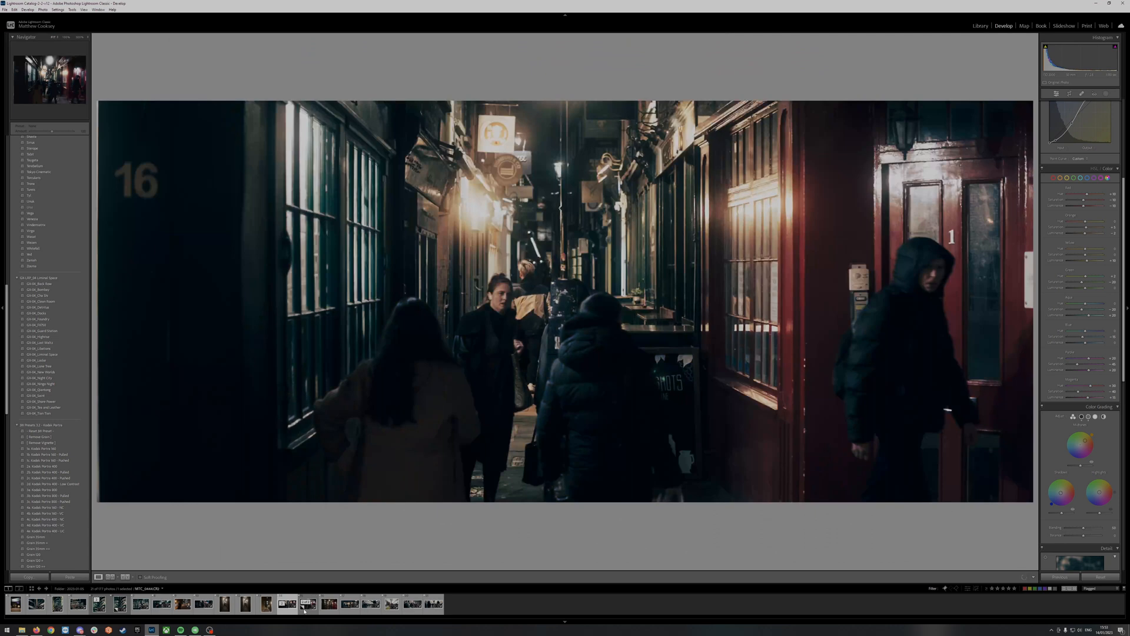
{"action": "left_click", "coordinate": [306, 606]}
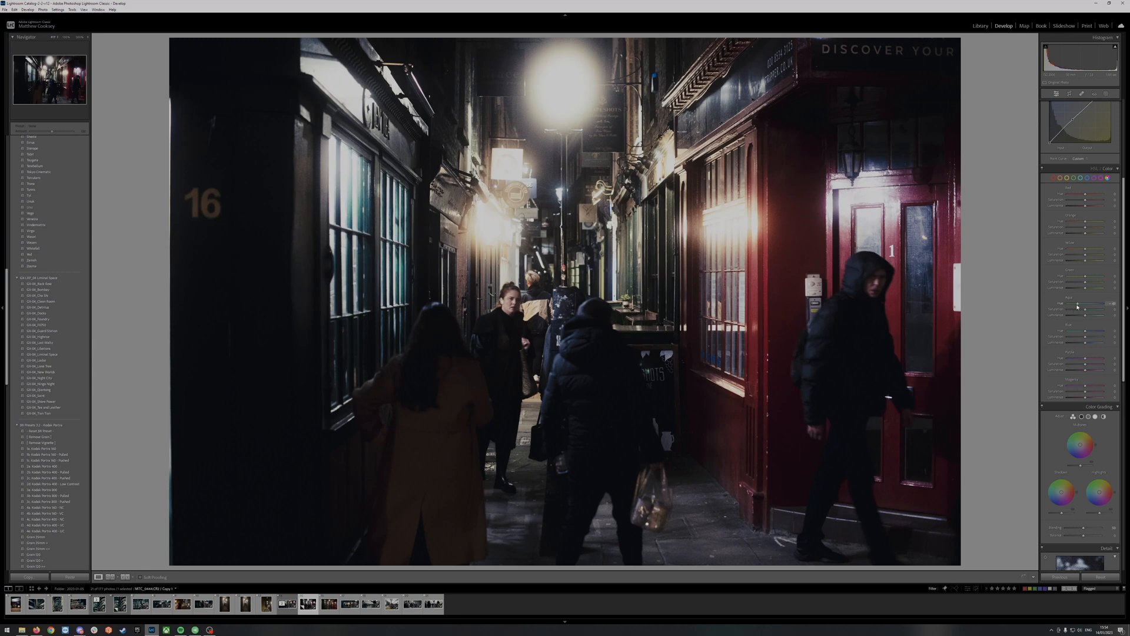
Step: Shift the individual colour hues in the color mixer and desaturate the orange, yellow, blue, purple and magenta tones
{"action": "left_click_drag", "start_coordinate": [1086, 333], "coordinate": [1081, 331]}
{"action": "left_click_drag", "start_coordinate": [1082, 224], "coordinate": [1088, 225]}
{"action": "left_click_drag", "start_coordinate": [1086, 195], "coordinate": [1091, 199]}
{"action": "left_click", "coordinate": [1085, 393]}
{"action": "left_click_drag", "start_coordinate": [1085, 364], "coordinate": [1073, 367]}
{"action": "left_click_drag", "start_coordinate": [1084, 229], "coordinate": [1079, 228]}
Step: Compare the edited virtual copy with its unedited before view several times
{"action": "key", "text": "backslash"}
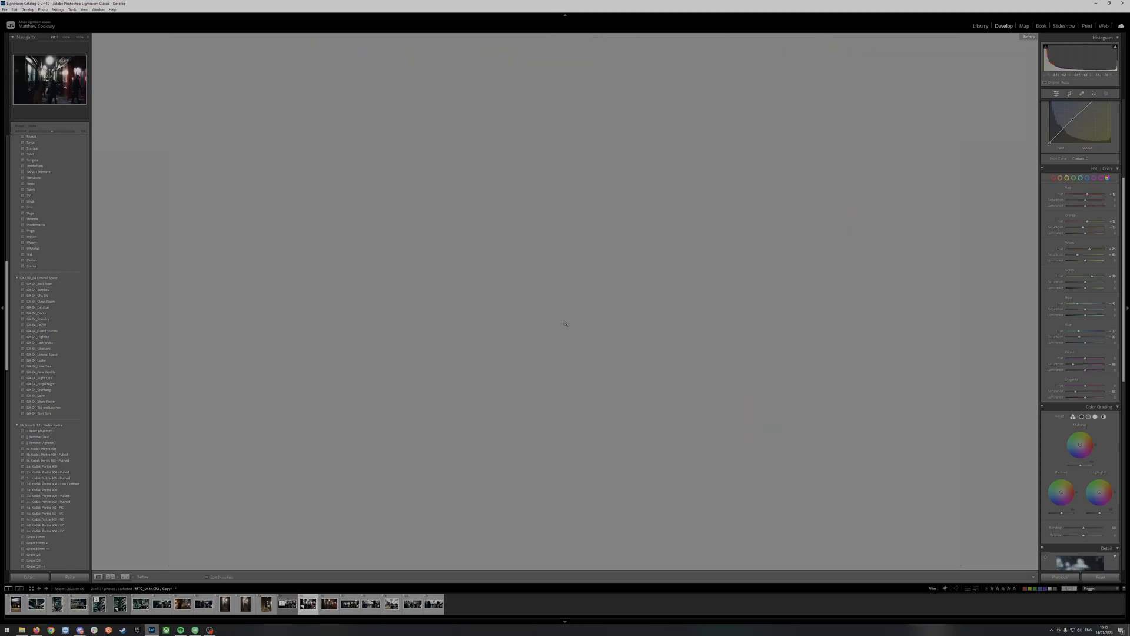
{"action": "key", "text": "backslash"}
{"action": "key", "text": "backslash"}
{"action": "key", "text": "backslash"}
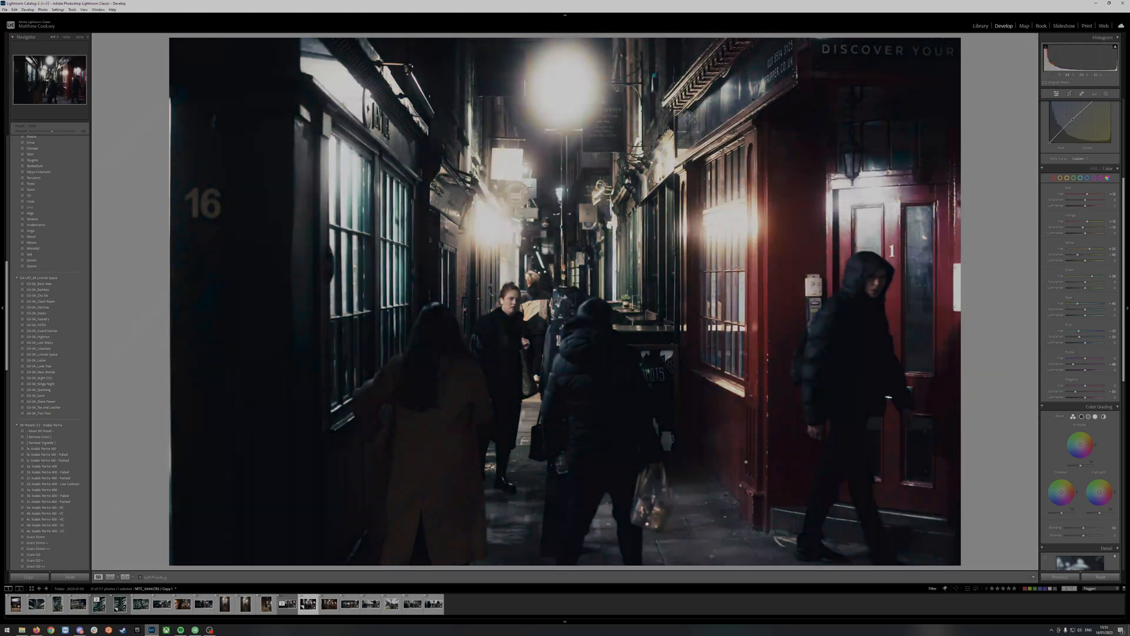
{"action": "key", "text": "backslash"}
{"action": "key", "text": "backslash"}
{"action": "key", "text": "backslash"}
{"action": "key", "text": "backslash"}
Step: Crop the photo to the saved wide cinematic aspect ratio and shift the image slightly upward inside the frame
{"action": "scroll", "coordinate": [1053, 323], "scroll_direction": "up", "scroll_amount": 3}
{"action": "scroll", "coordinate": [1052, 321], "scroll_direction": "down", "scroll_amount": 5}
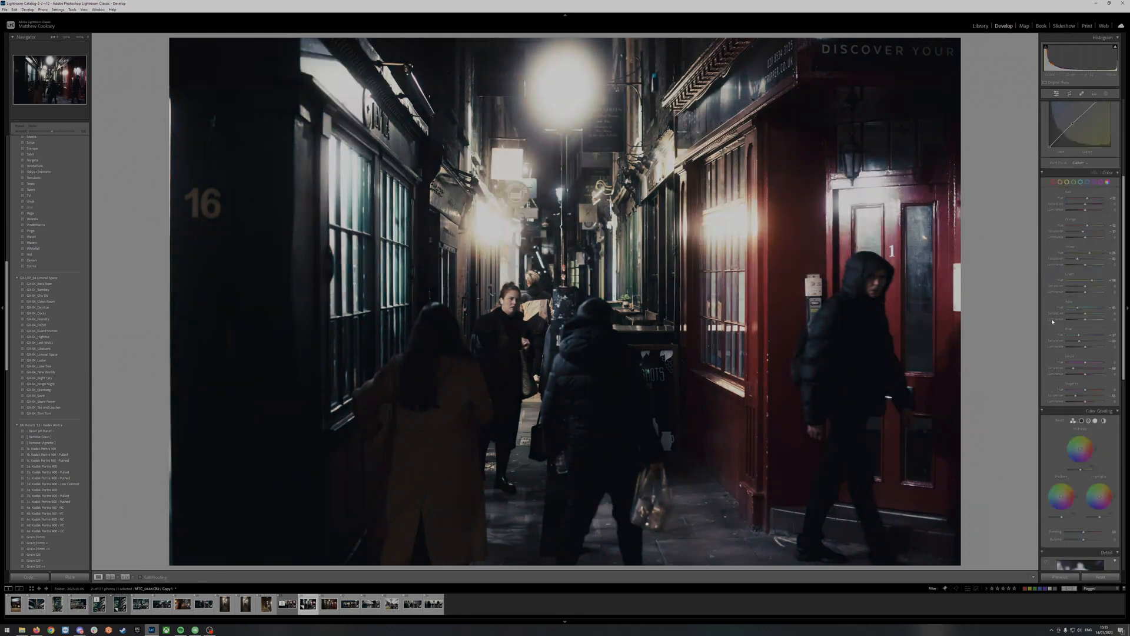
{"action": "scroll", "coordinate": [1051, 315], "scroll_direction": "up", "scroll_amount": 2}
{"action": "left_click", "coordinate": [1069, 93]}
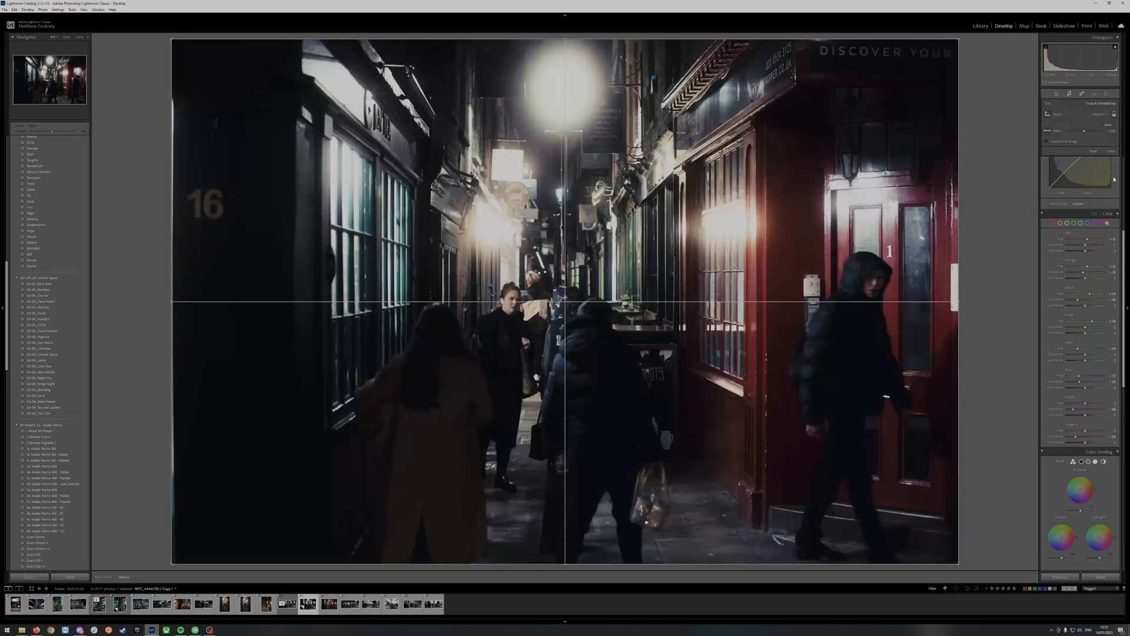
{"action": "left_click", "coordinate": [1105, 115]}
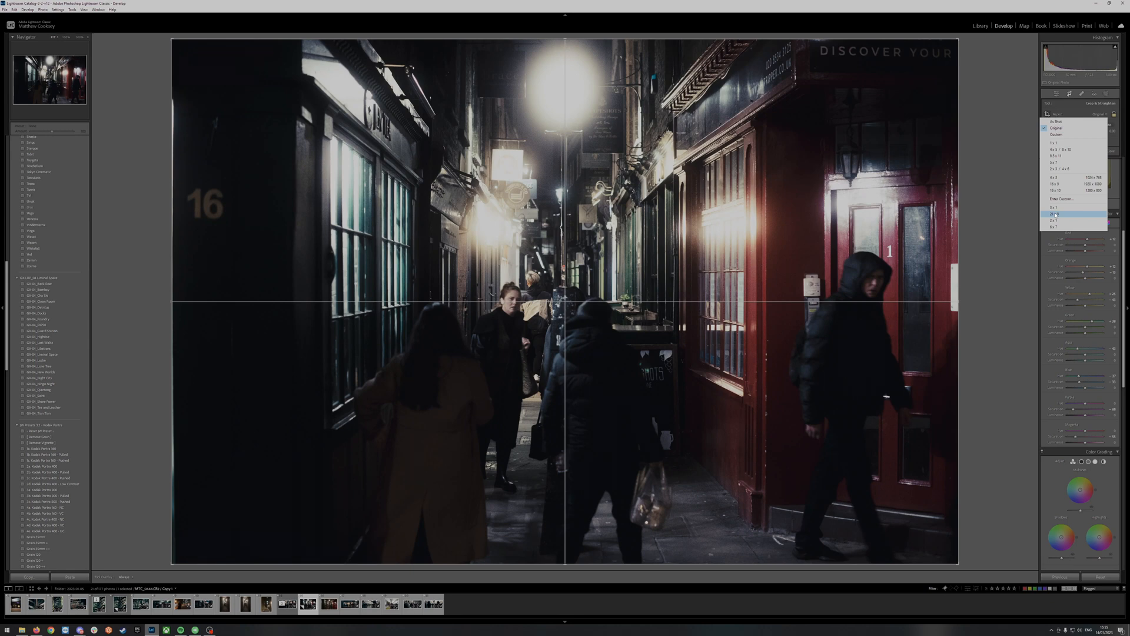
{"action": "left_click", "coordinate": [1056, 215]}
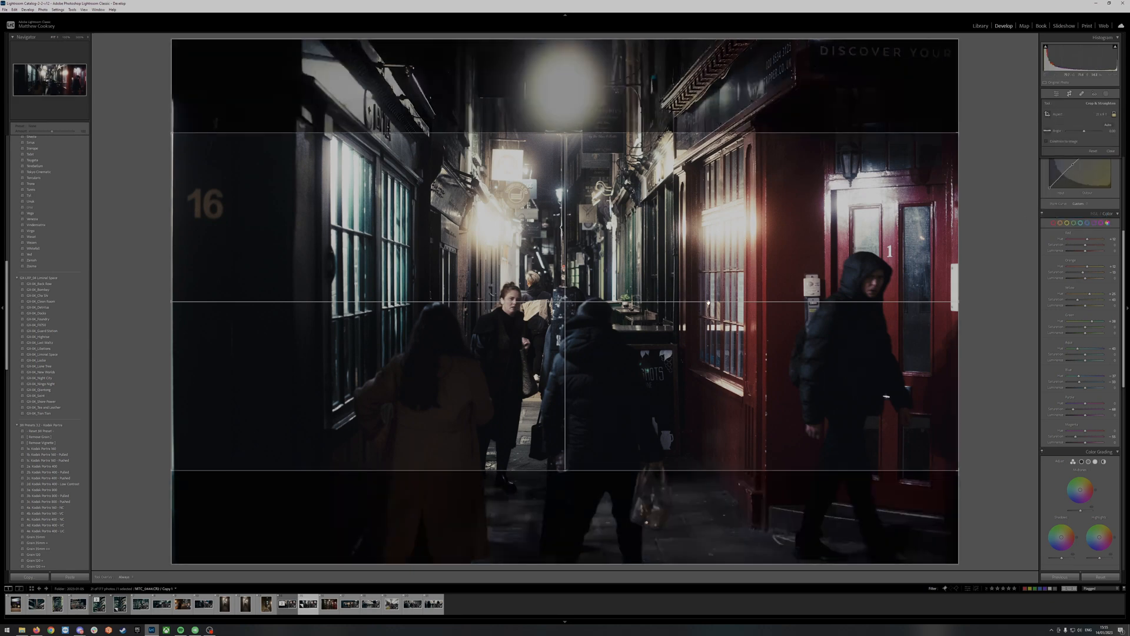
{"action": "left_click_drag", "start_coordinate": [685, 331], "coordinate": [684, 319]}
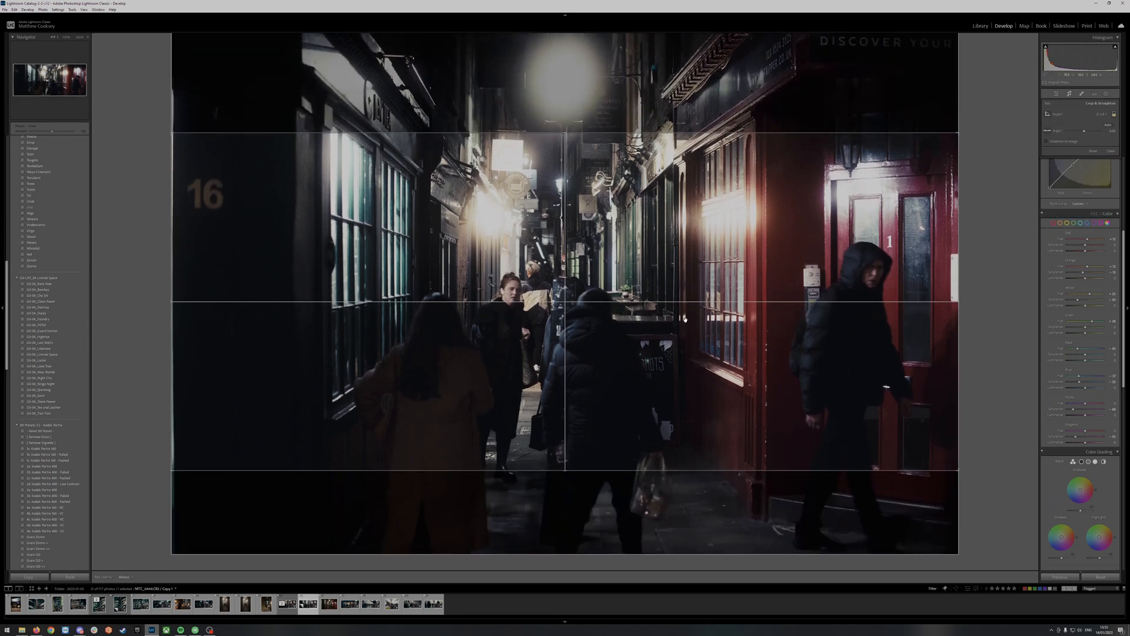
{"action": "left_click_drag", "start_coordinate": [658, 277], "coordinate": [762, 265]}
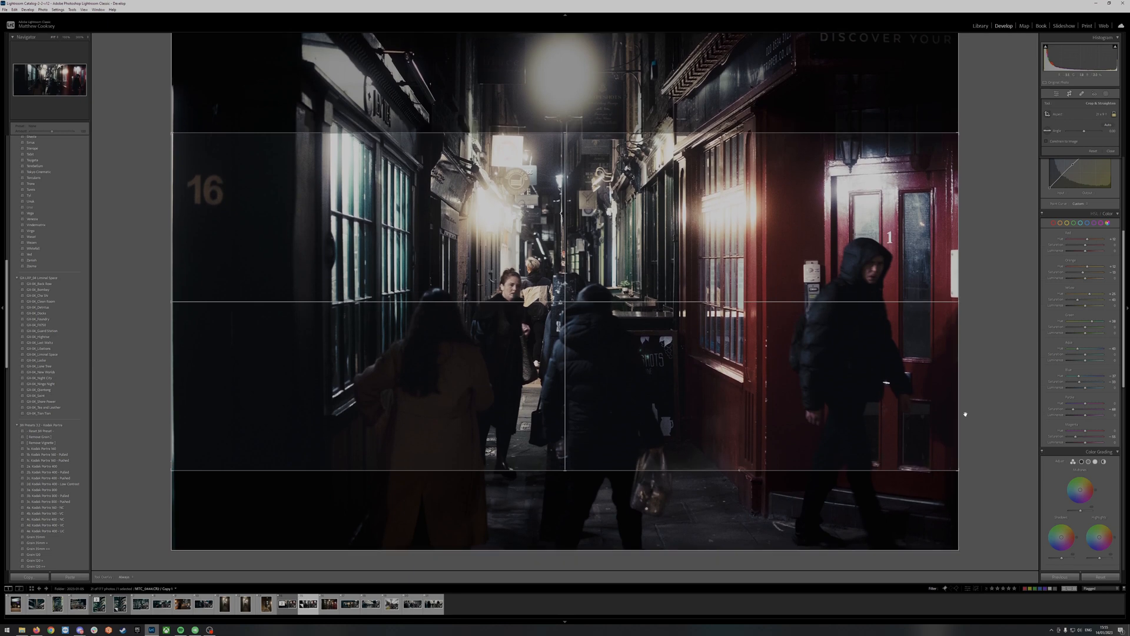
{"action": "left_click", "coordinate": [1098, 121]}
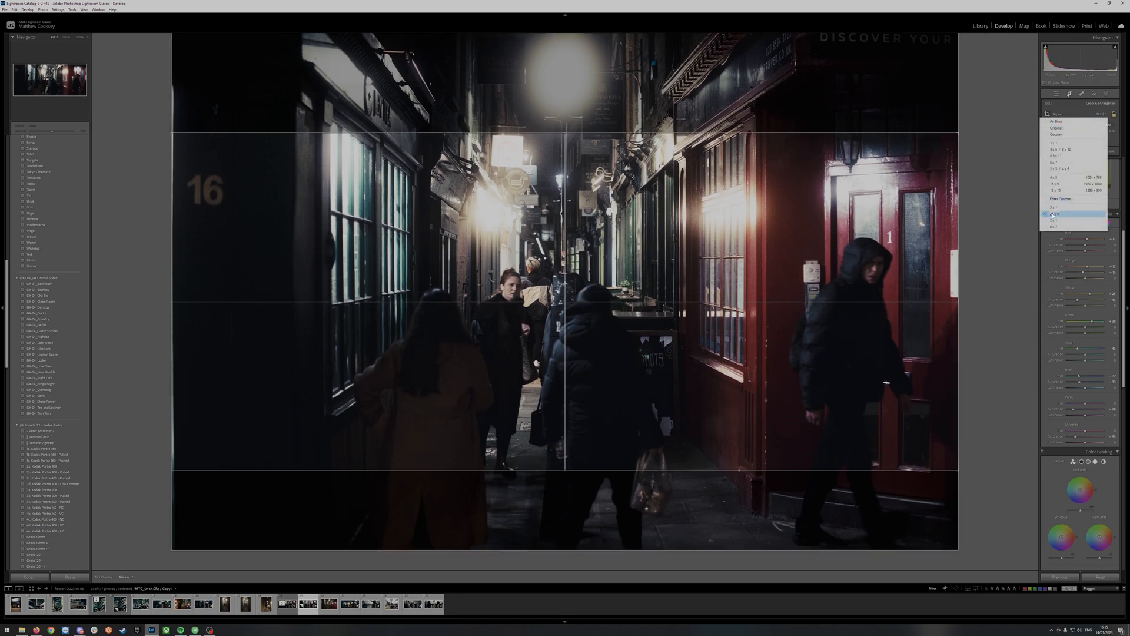
{"action": "left_click", "coordinate": [1068, 199]}
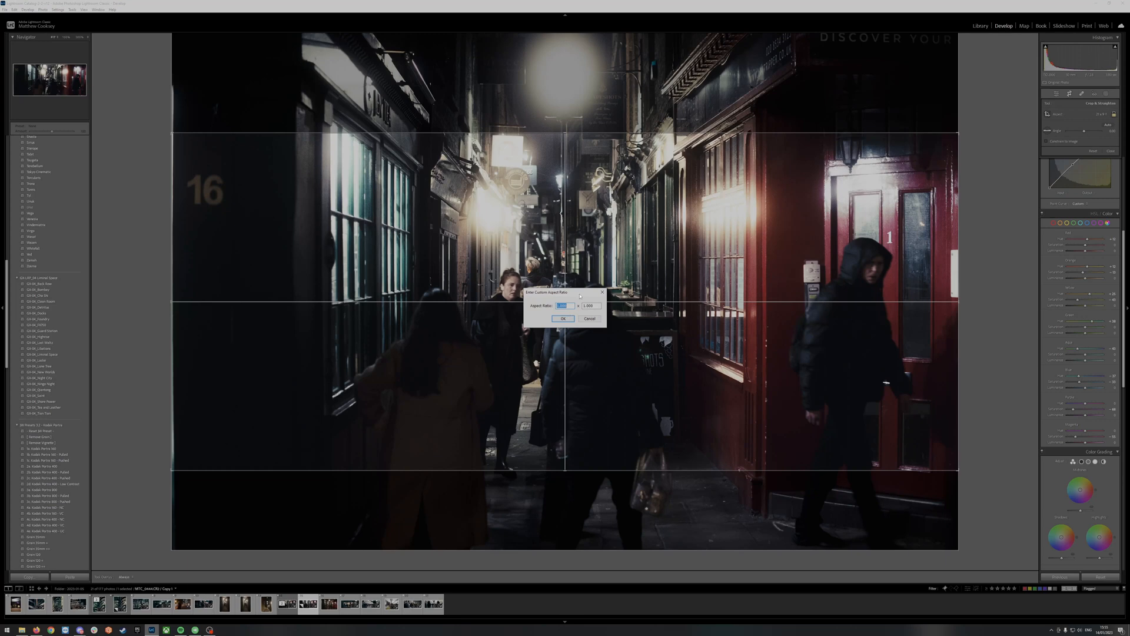
{"action": "left_click", "coordinate": [589, 318]}
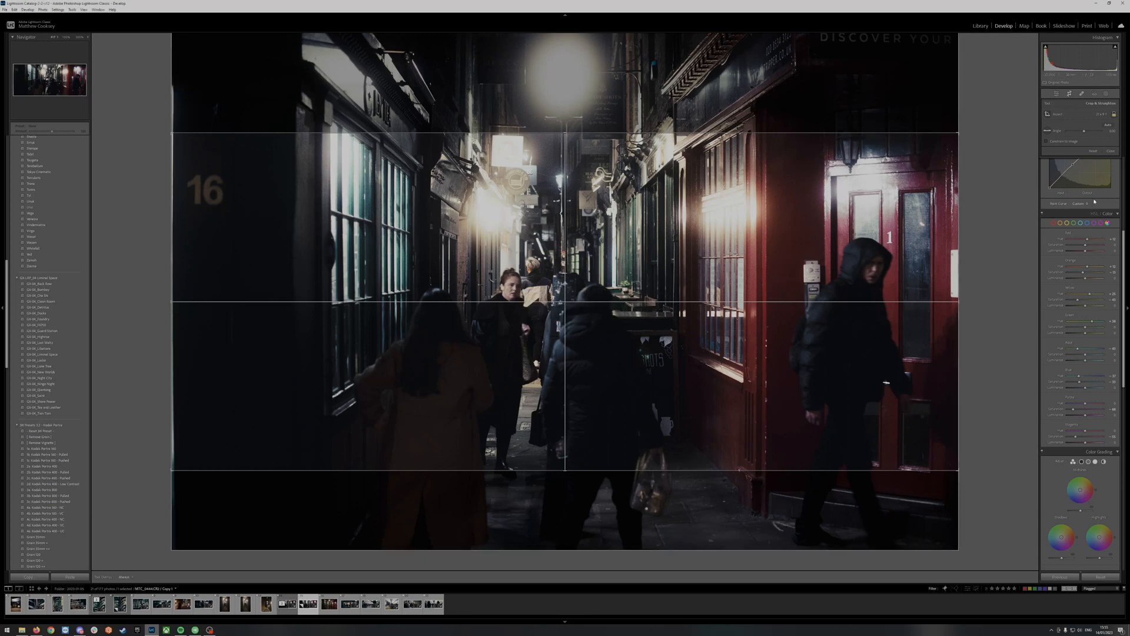
Step: Apply the crop and compare the cropped virtual copy with the finished alley edit
{"action": "left_click", "coordinate": [1111, 151]}
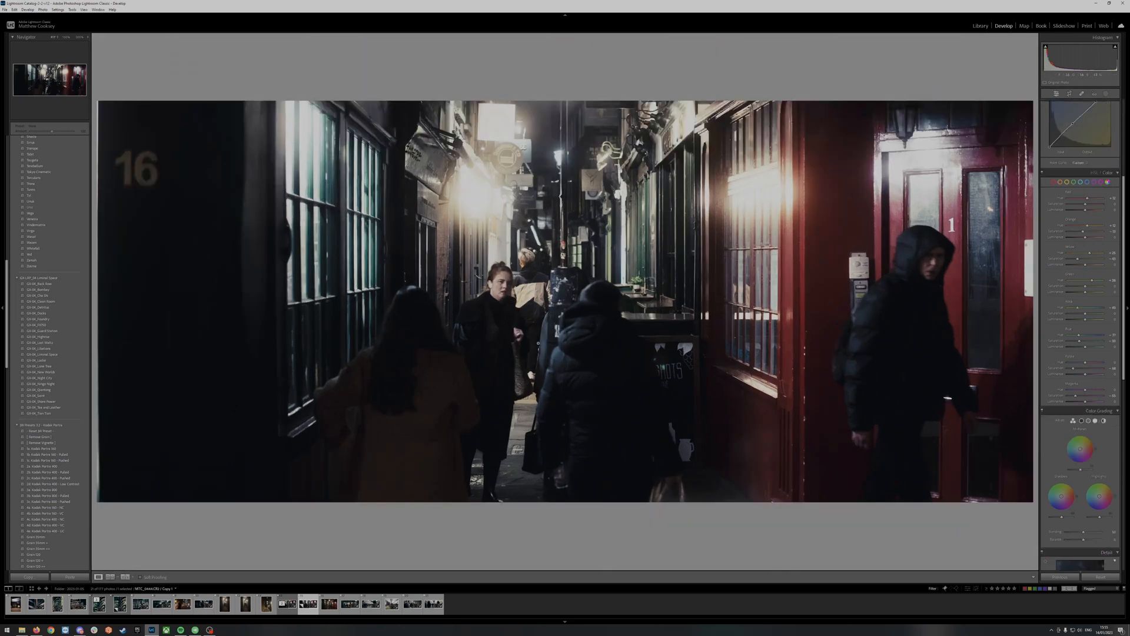
{"action": "left_click", "coordinate": [289, 608]}
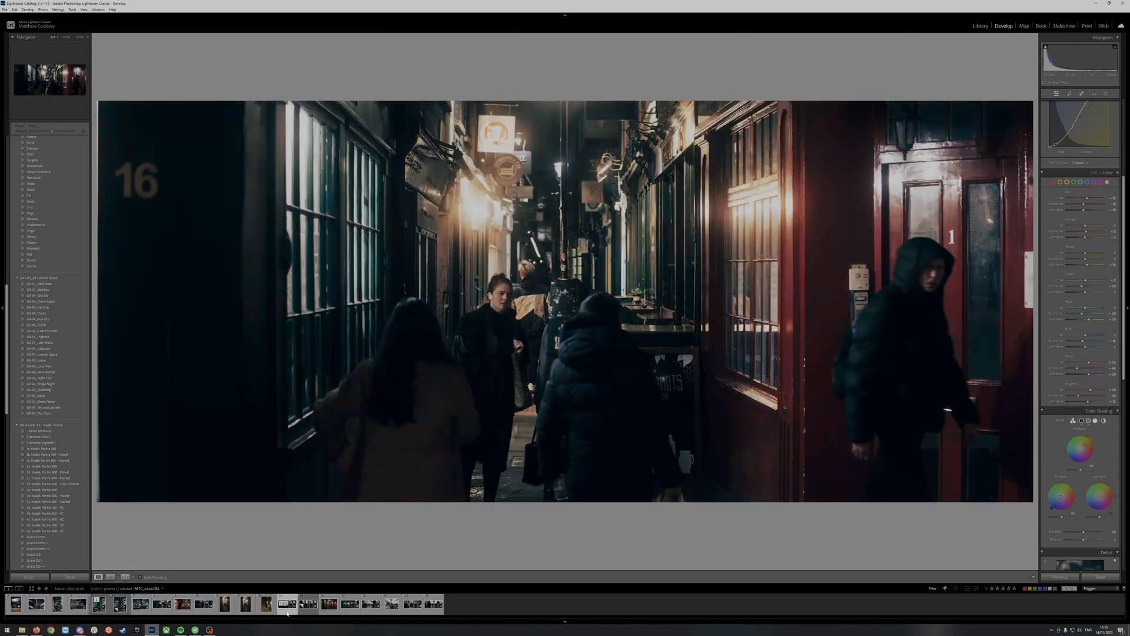
{"action": "left_click", "coordinate": [305, 612]}
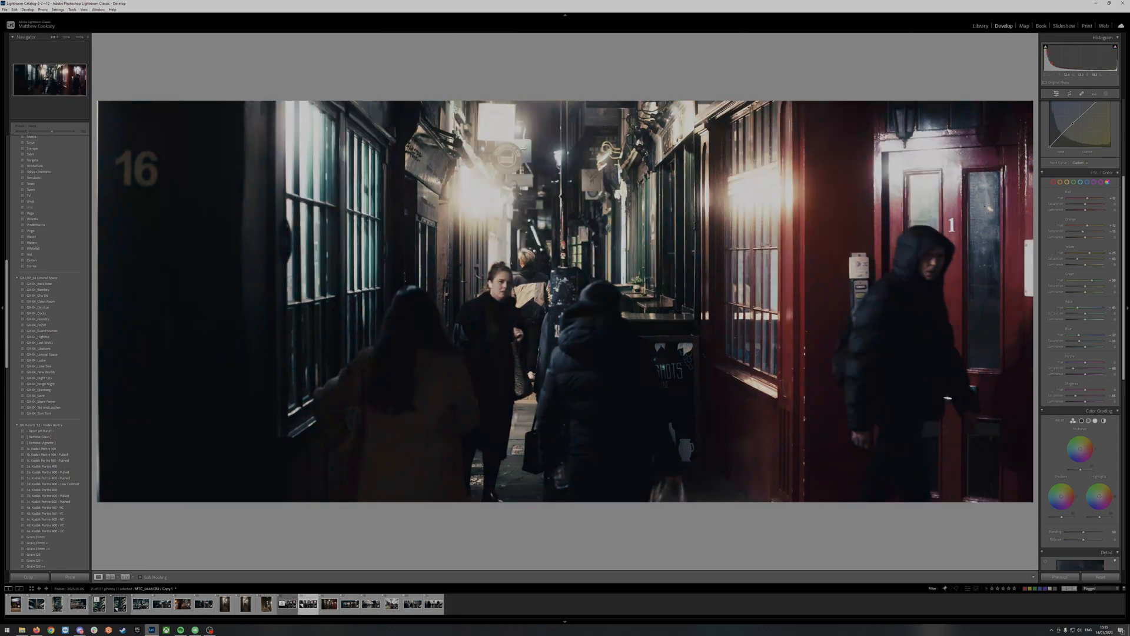
Step: Refine the contrast, highlights, shadows and whites in the basic tone settings, compare with the before view, and slightly warm the white balance temperature
{"action": "scroll", "coordinate": [1047, 273], "scroll_direction": "up", "scroll_amount": 3}
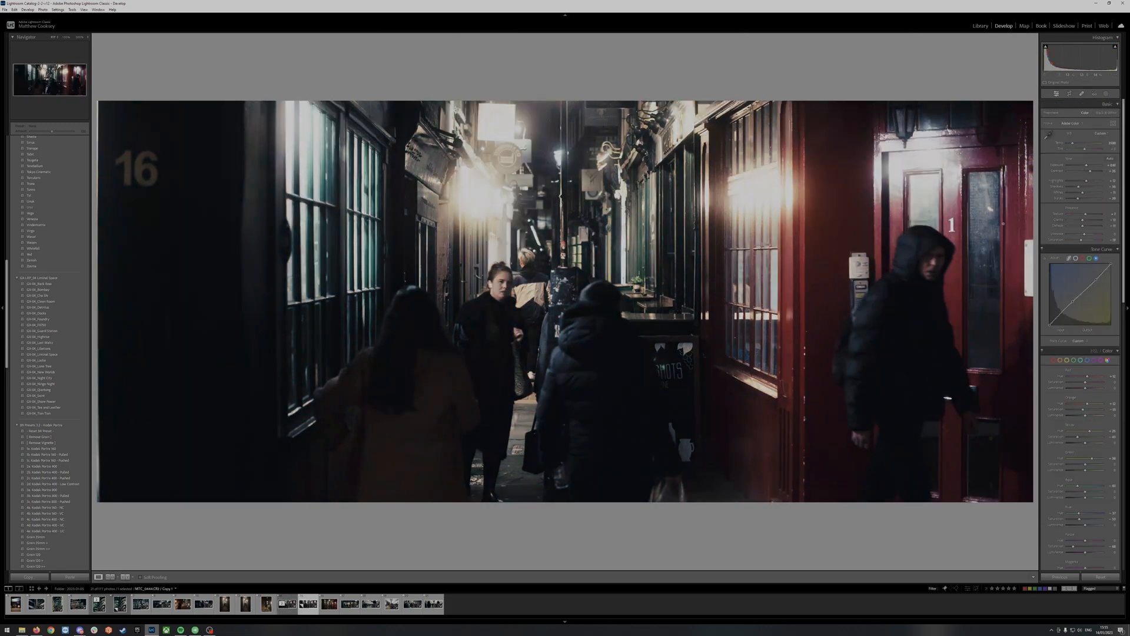
{"action": "mouse_move", "coordinate": [1086, 168]}
{"action": "left_mouse_down"}
{"action": "mouse_move", "coordinate": [1080, 194]}
{"action": "mouse_move", "coordinate": [1082, 182]}
{"action": "left_mouse_up"}
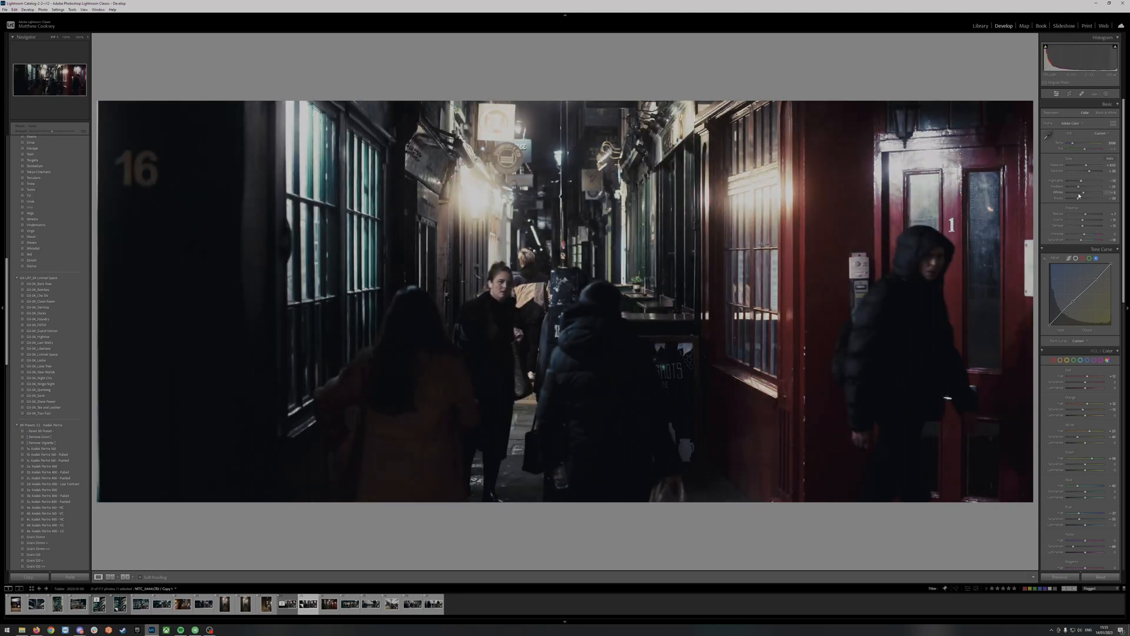
{"action": "left_click_drag", "start_coordinate": [1079, 187], "coordinate": [1094, 193]}
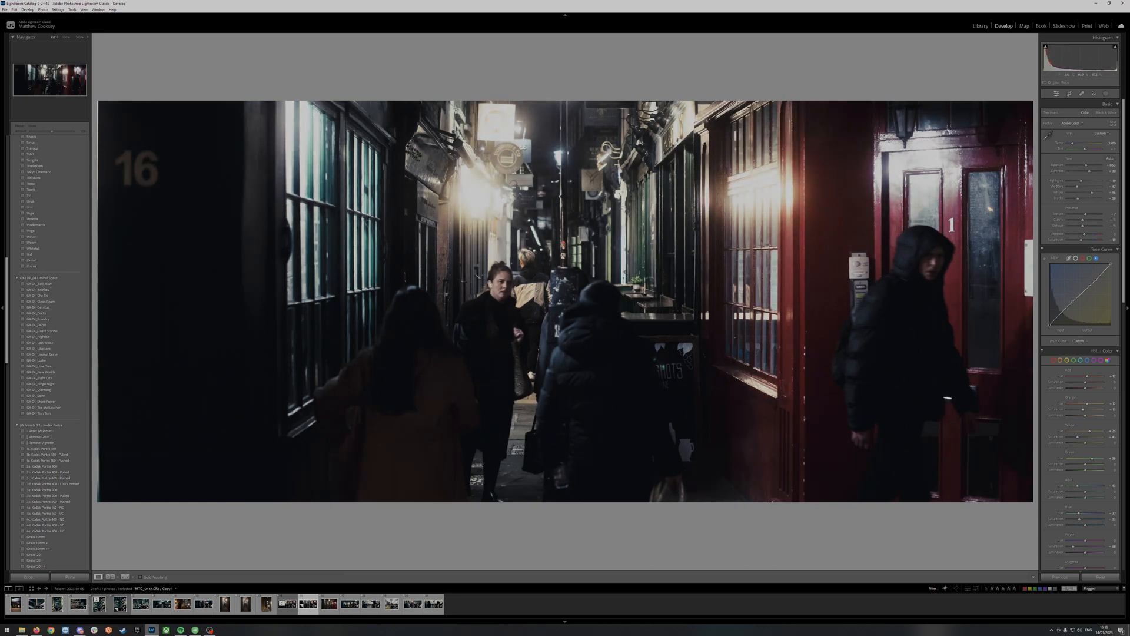
{"action": "key", "text": "backslash"}
{"action": "key", "text": "backslash"}
{"action": "left_click_drag", "start_coordinate": [1075, 144], "coordinate": [1077, 146]}
Step: Tint the shadows a subtle teal-blue in the color grading settings
{"action": "scroll", "coordinate": [1039, 312], "scroll_direction": "down", "scroll_amount": 6}
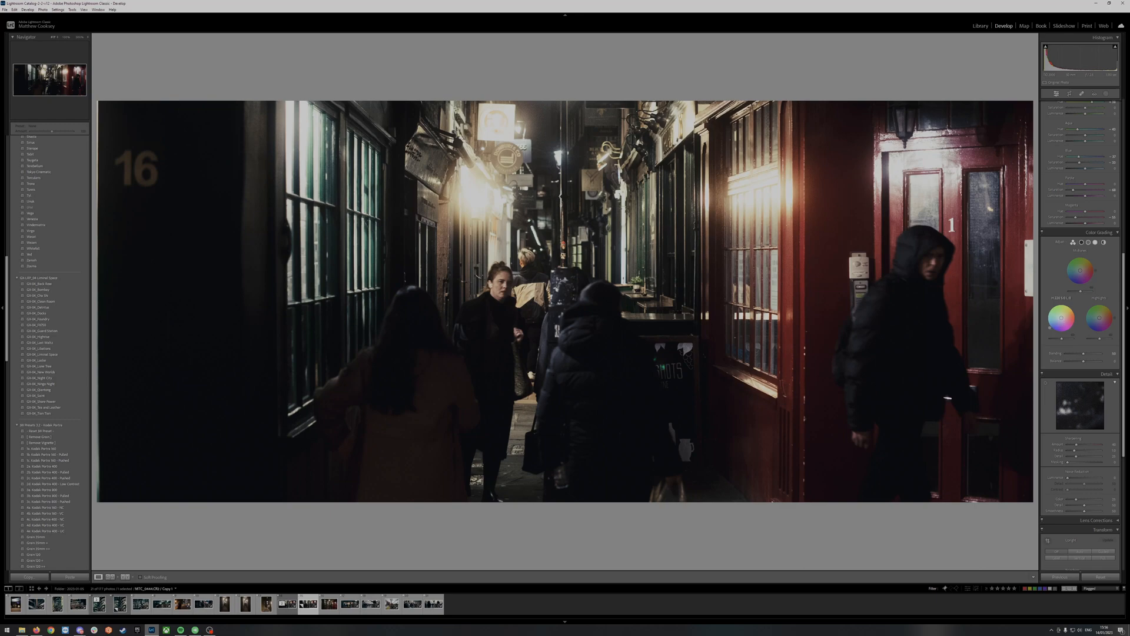
{"action": "left_click", "coordinate": [1050, 329]}
{"action": "mouse_move", "coordinate": [1051, 327]}
{"action": "left_mouse_down"}
{"action": "mouse_move", "coordinate": [1069, 328]}
{"action": "mouse_move", "coordinate": [1052, 326]}
{"action": "left_mouse_up"}
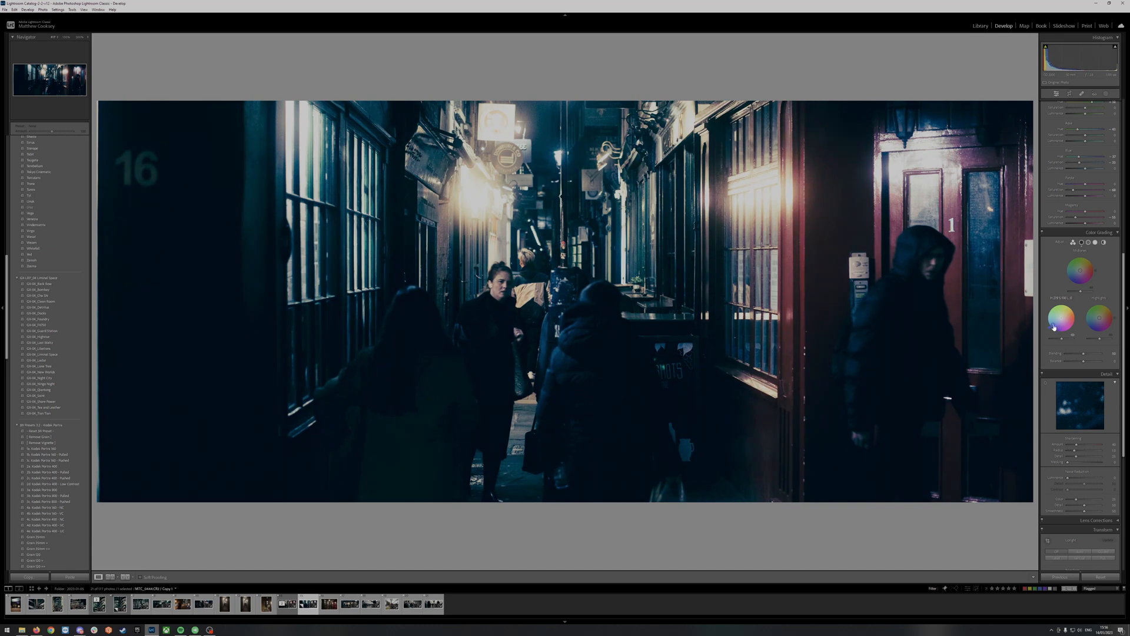
{"action": "mouse_move", "coordinate": [1058, 323]}
{"action": "left_mouse_down"}
{"action": "mouse_move", "coordinate": [1072, 322]}
{"action": "mouse_move", "coordinate": [1053, 327]}
{"action": "left_mouse_up"}
{"action": "left_click_drag", "start_coordinate": [1056, 321], "coordinate": [1060, 320]}
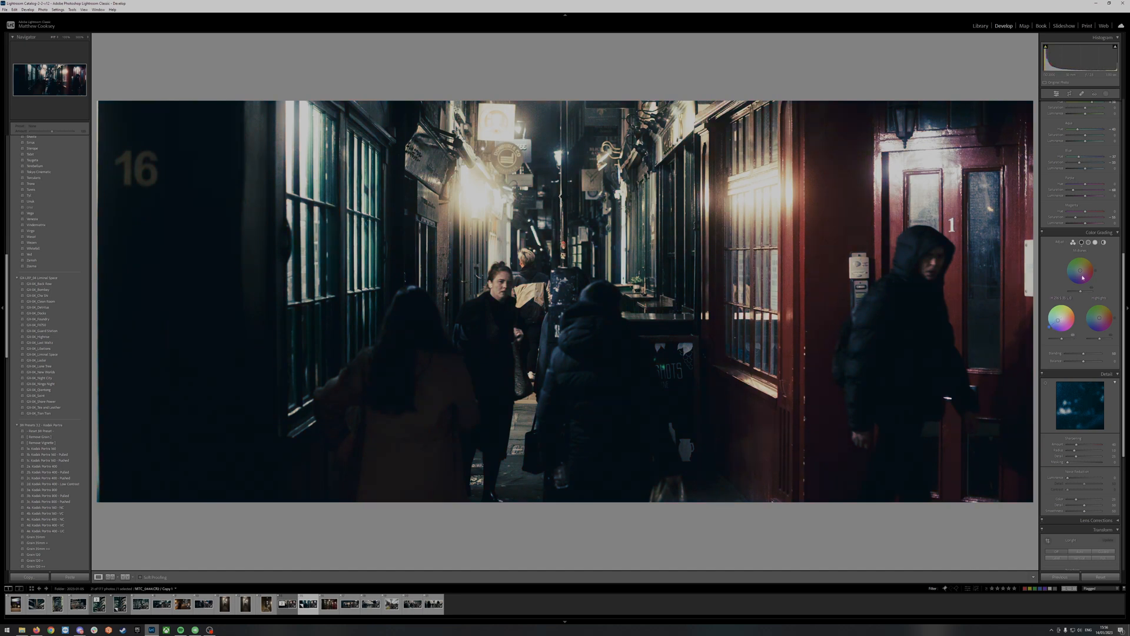
Step: Tint the midtones and highlights warm orange in the color grading and adjust the luminance of the tonal ranges
{"action": "mouse_move", "coordinate": [1082, 277]}
{"action": "left_mouse_down"}
{"action": "mouse_move", "coordinate": [1098, 273]}
{"action": "mouse_move", "coordinate": [1092, 264]}
{"action": "left_mouse_up"}
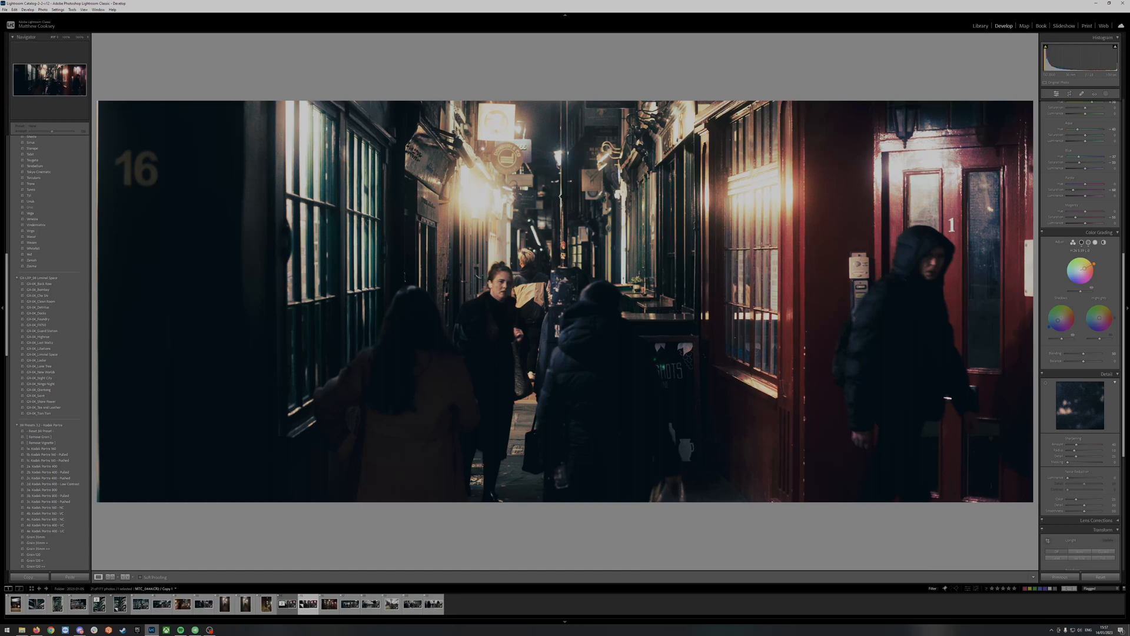
{"action": "left_click_drag", "start_coordinate": [1099, 318], "coordinate": [1111, 309]}
{"action": "left_click_drag", "start_coordinate": [1082, 293], "coordinate": [1084, 294]}
{"action": "left_click_drag", "start_coordinate": [1062, 341], "coordinate": [1098, 338]}
Step: Shift the color grading balance slightly toward the shadows after testing it in both directions
{"action": "left_click_drag", "start_coordinate": [1083, 363], "coordinate": [1085, 364]}
{"action": "left_click_drag", "start_coordinate": [1082, 362], "coordinate": [1094, 355]}
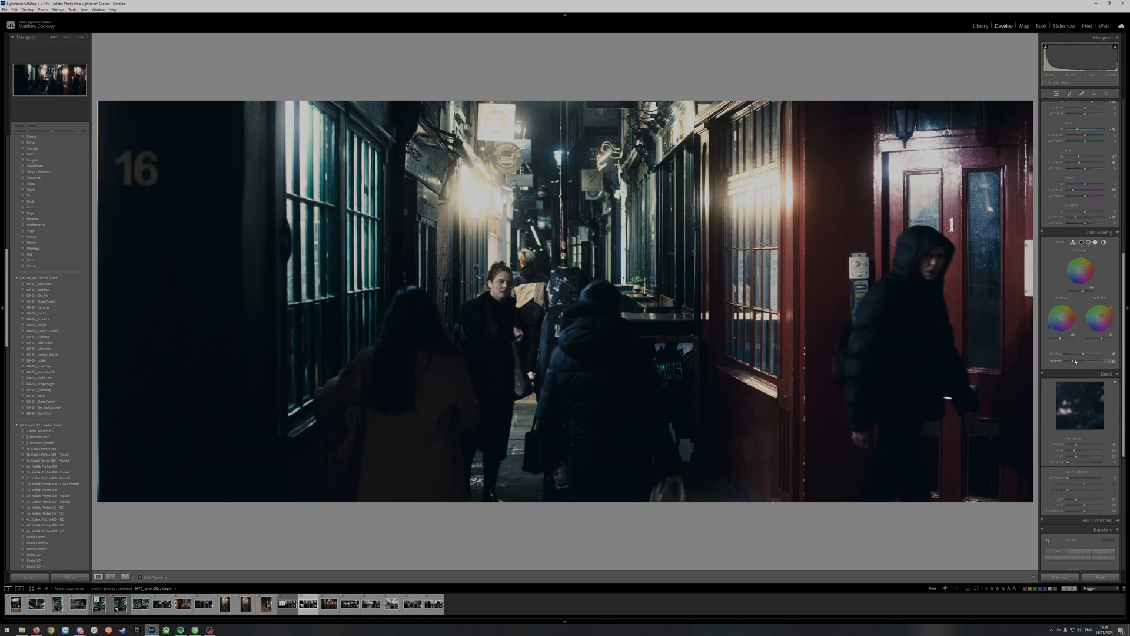
{"action": "left_click_drag", "start_coordinate": [1097, 363], "coordinate": [1078, 364]}
Step: Try adding film grain to the photo, inspect it on the woman up close, and reset the grain amount to zero
{"action": "scroll", "coordinate": [1053, 442], "scroll_direction": "down", "scroll_amount": 3}
{"action": "scroll", "coordinate": [1060, 399], "scroll_direction": "up", "scroll_amount": 5}
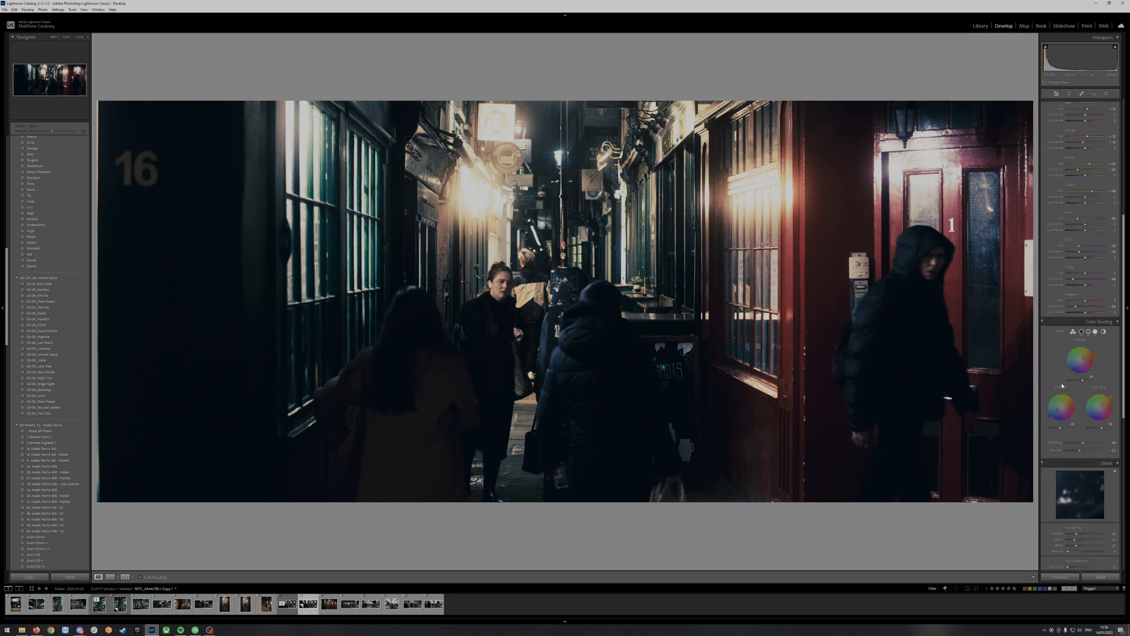
{"action": "scroll", "coordinate": [1063, 387], "scroll_direction": "down", "scroll_amount": 10}
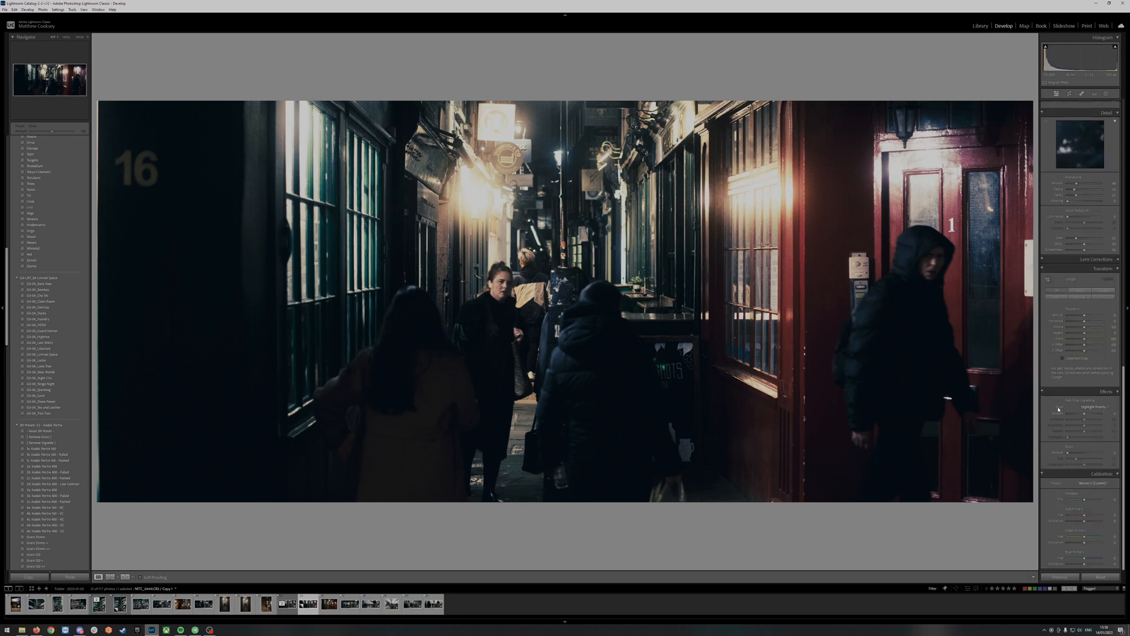
{"action": "left_click_drag", "start_coordinate": [1068, 452], "coordinate": [1094, 454]}
{"action": "left_click", "coordinate": [536, 289]}
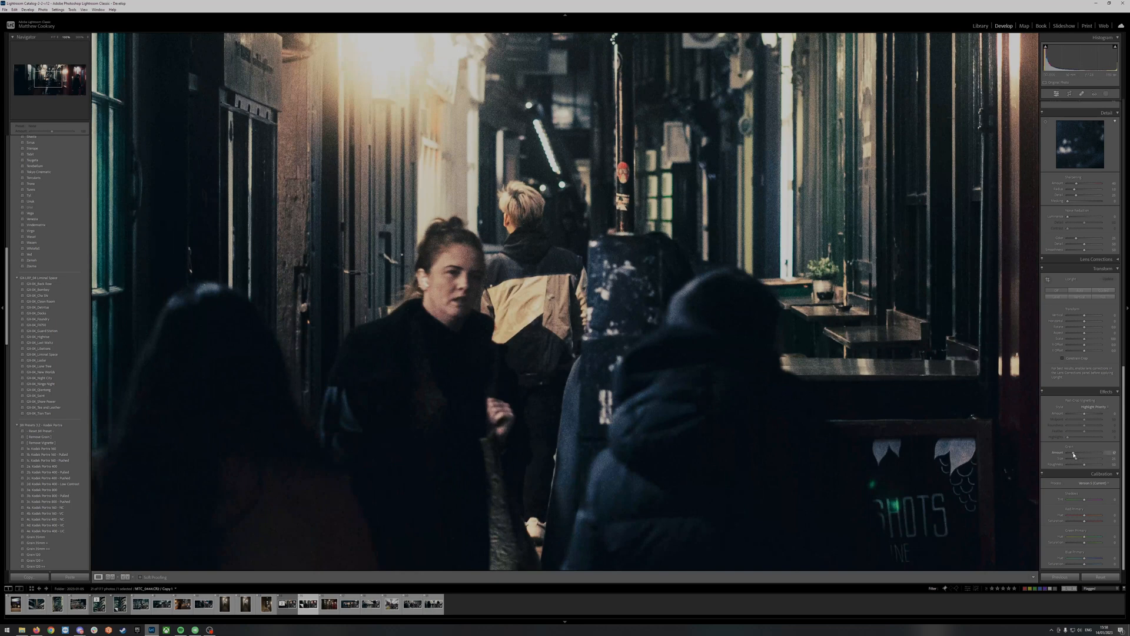
{"action": "left_click_drag", "start_coordinate": [1074, 455], "coordinate": [1067, 456]}
{"action": "left_click", "coordinate": [810, 384]}
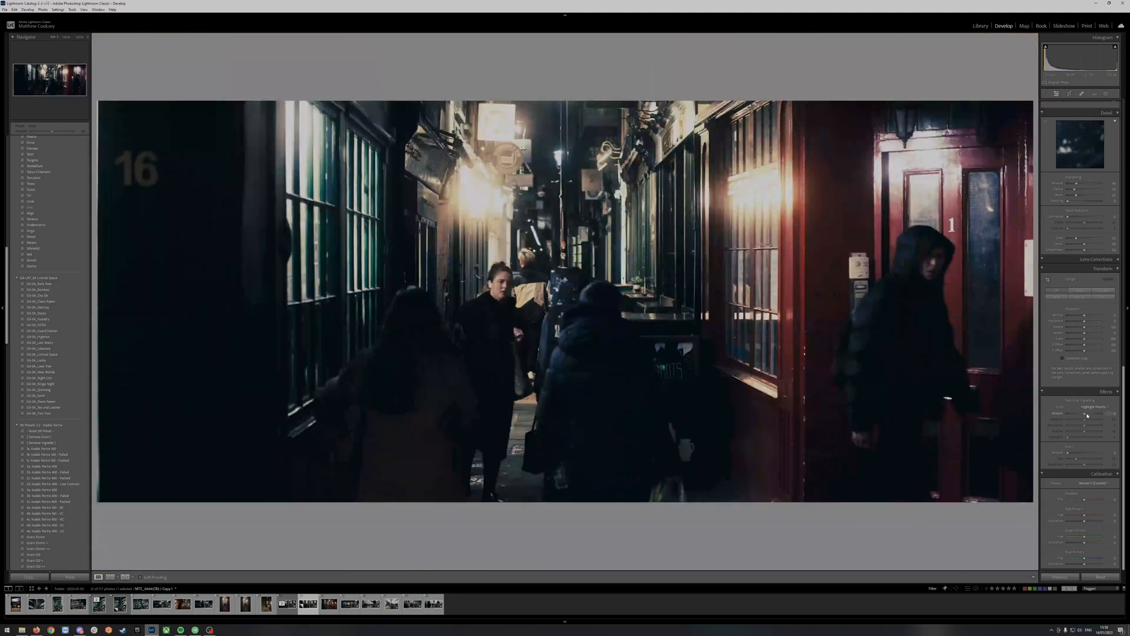
Step: Add a subtle dark vignette to the virtual copy and compare it with the finished alley edit
{"action": "left_click", "coordinate": [1080, 415]}
{"action": "left_click_drag", "start_coordinate": [1080, 416], "coordinate": [1082, 416]}
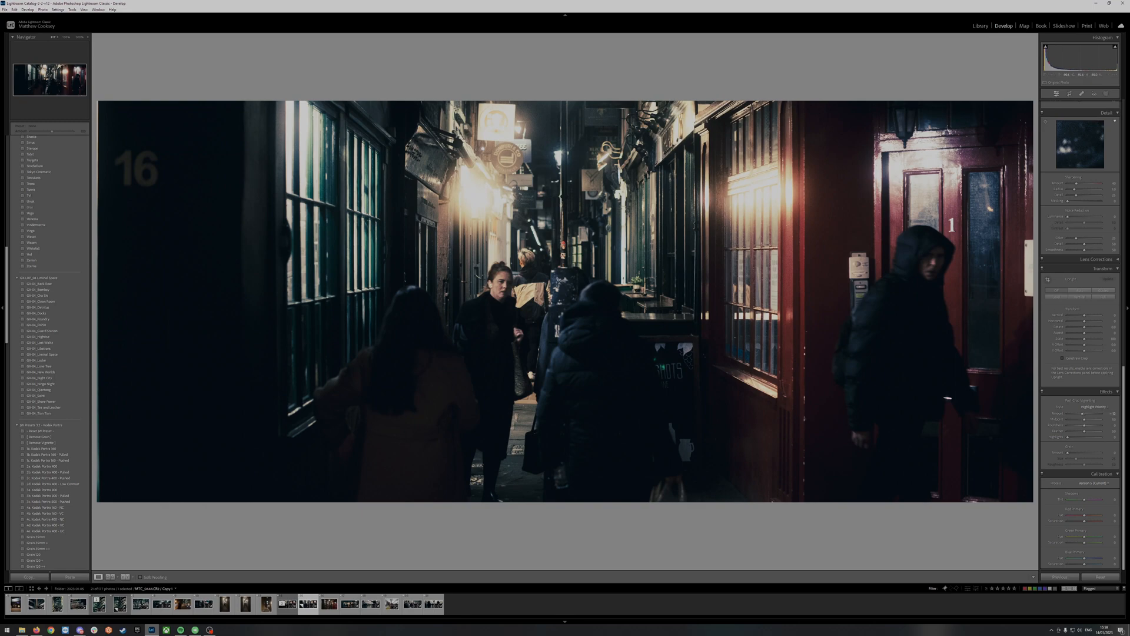
{"action": "left_click", "coordinate": [508, 303]}
{"action": "left_click", "coordinate": [509, 304]}
{"action": "left_click", "coordinate": [287, 610]}
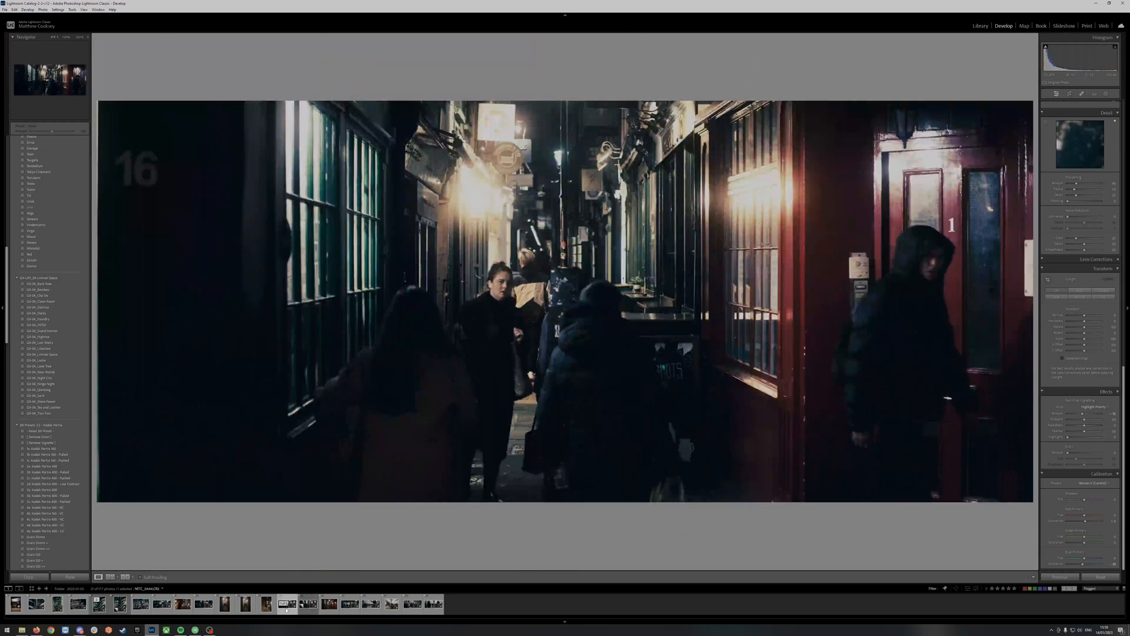
{"action": "left_click", "coordinate": [304, 611]}
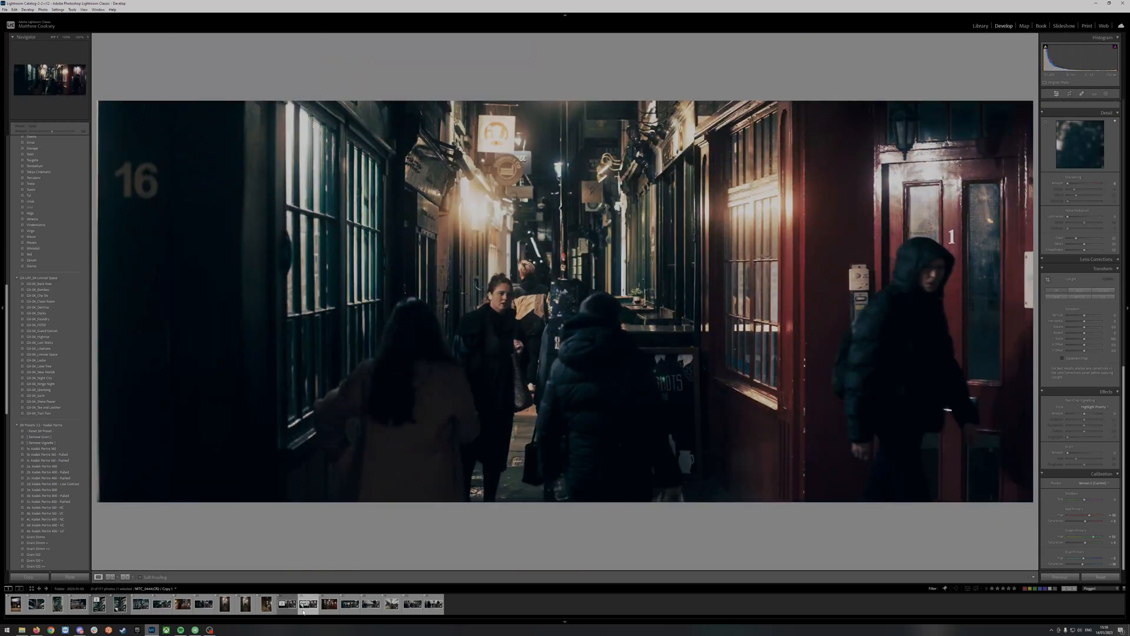
Step: Create a brush mask and paint over the hooded man's face, the woman's face, the blond pedestrian and the hanging signs
{"action": "left_click", "coordinate": [1107, 93]}
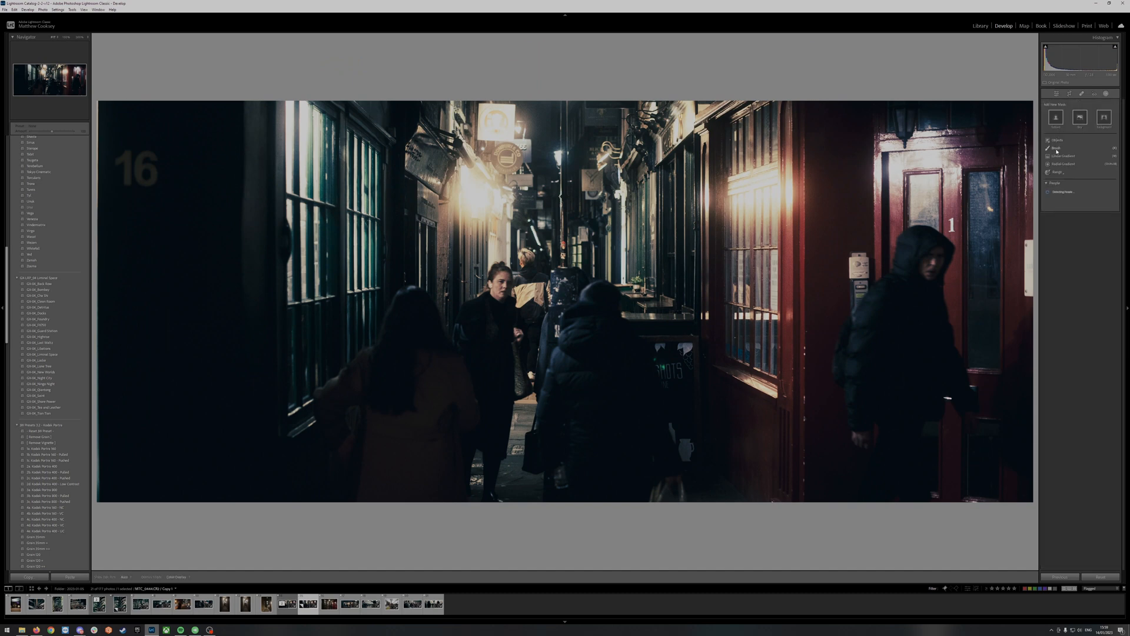
{"action": "left_click", "coordinate": [1057, 148]}
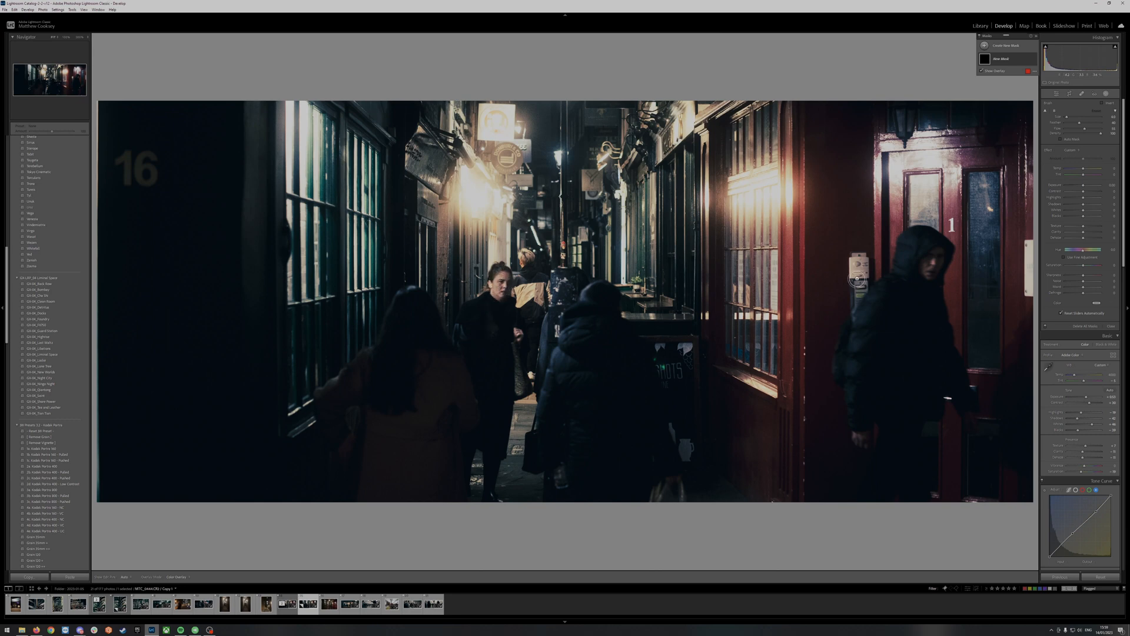
{"action": "left_click_drag", "start_coordinate": [923, 263], "coordinate": [935, 262]}
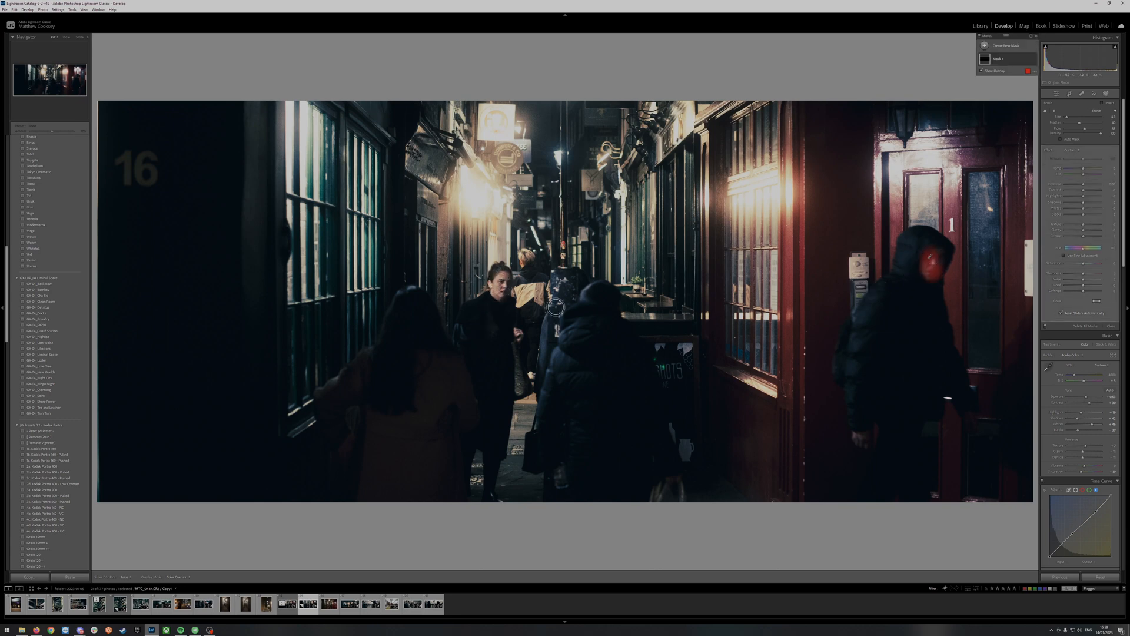
{"action": "mouse_move", "coordinate": [500, 281]}
{"action": "left_mouse_down"}
{"action": "mouse_move", "coordinate": [498, 299]}
{"action": "mouse_move", "coordinate": [527, 278]}
{"action": "mouse_move", "coordinate": [530, 305]}
{"action": "mouse_move", "coordinate": [538, 298]}
{"action": "left_mouse_up"}
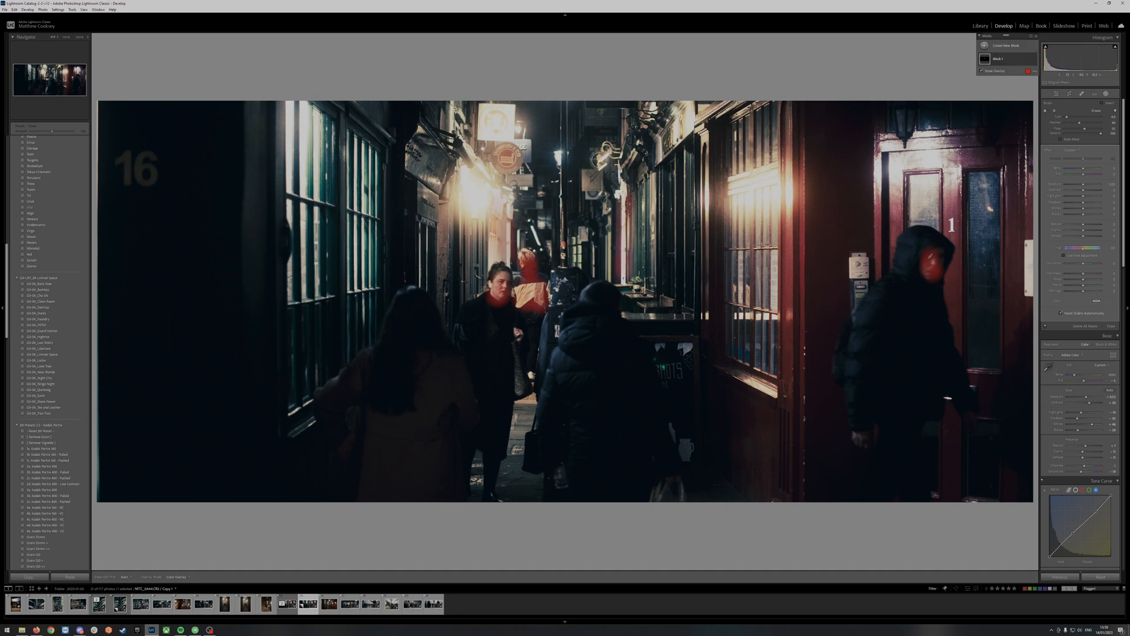
{"action": "left_click_drag", "start_coordinate": [602, 160], "coordinate": [625, 156]}
{"action": "left_click_drag", "start_coordinate": [490, 124], "coordinate": [500, 124]}
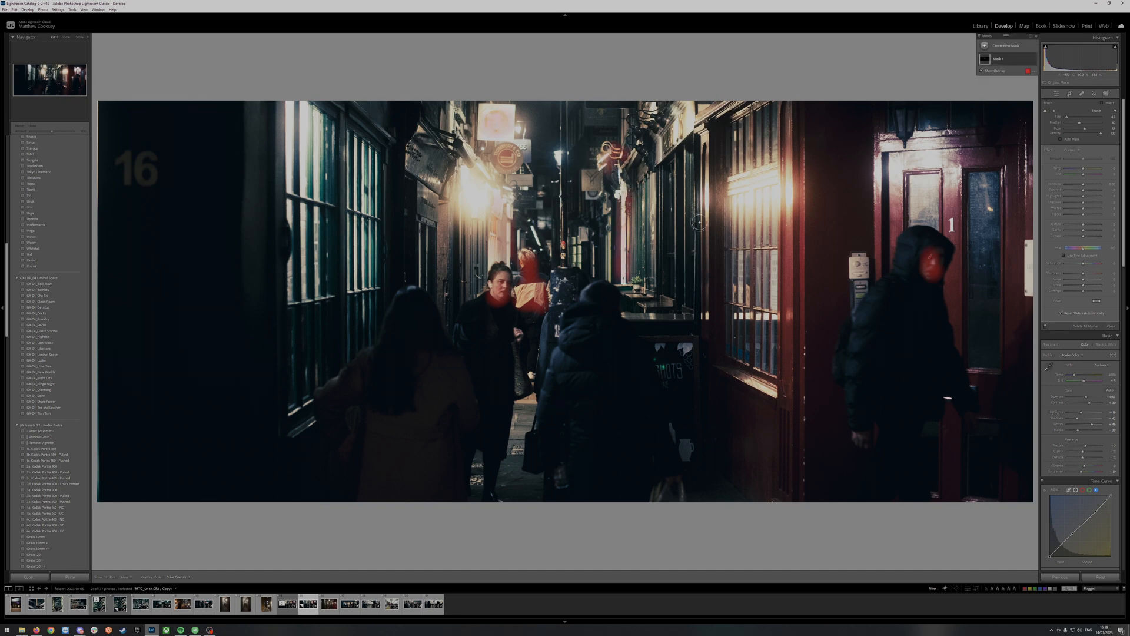
Step: Slightly raise the brush mask's exposure, clarity and dehaze, adjust its contrast, and close the masking tools
{"action": "left_click_drag", "start_coordinate": [1084, 185], "coordinate": [1086, 188]}
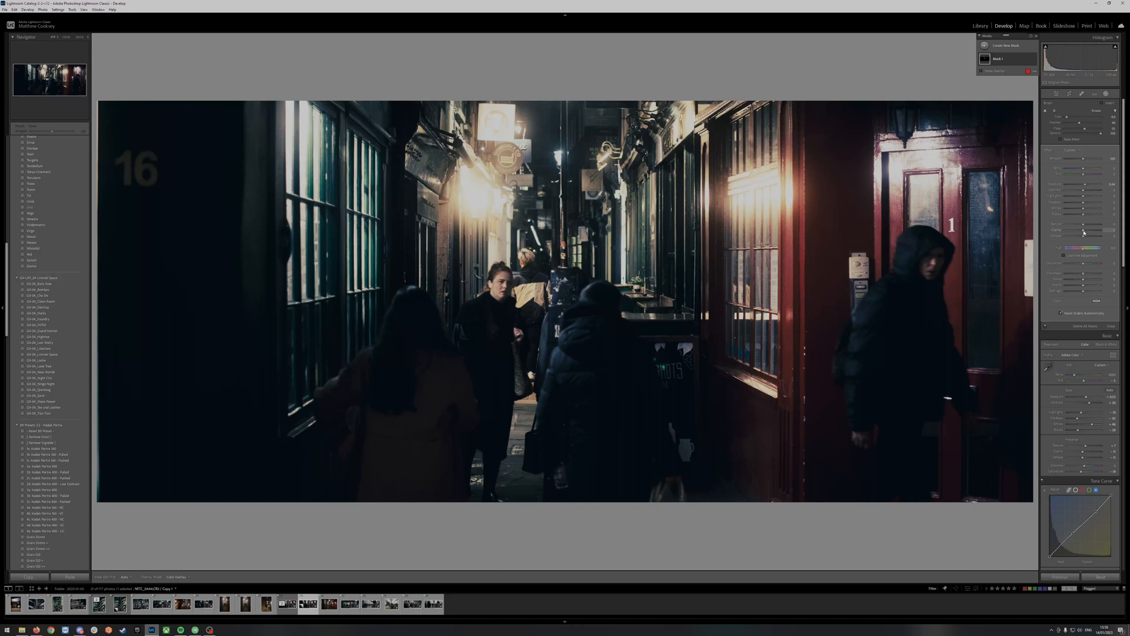
{"action": "left_click_drag", "start_coordinate": [1084, 231], "coordinate": [1092, 231]}
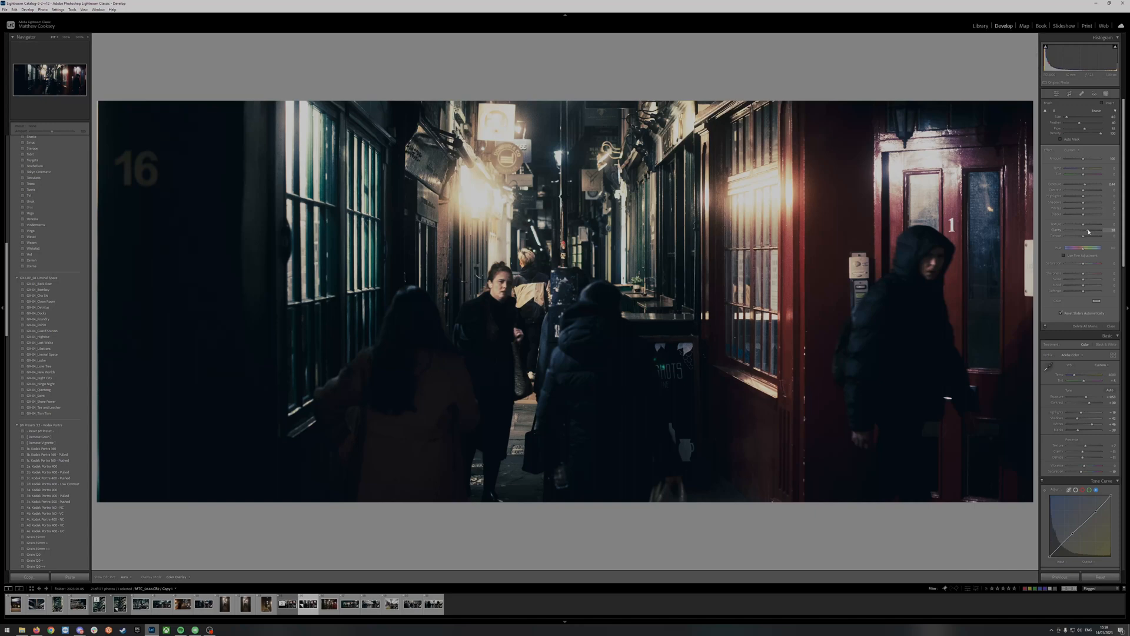
{"action": "left_click_drag", "start_coordinate": [1084, 236], "coordinate": [1090, 237]}
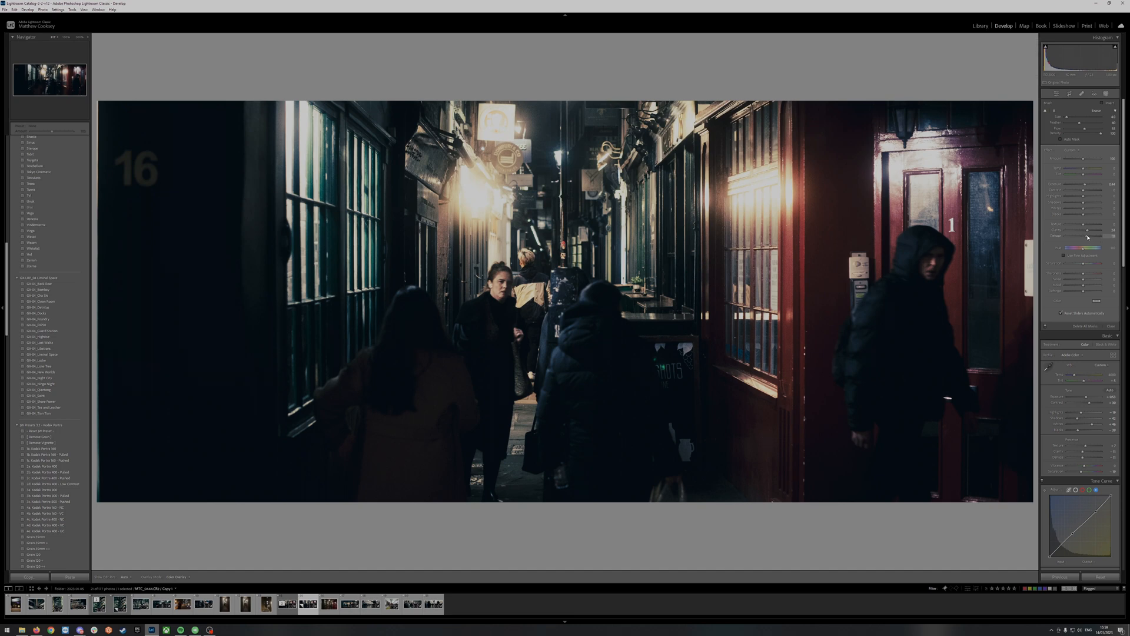
{"action": "left_click_drag", "start_coordinate": [1088, 237], "coordinate": [1087, 236]}
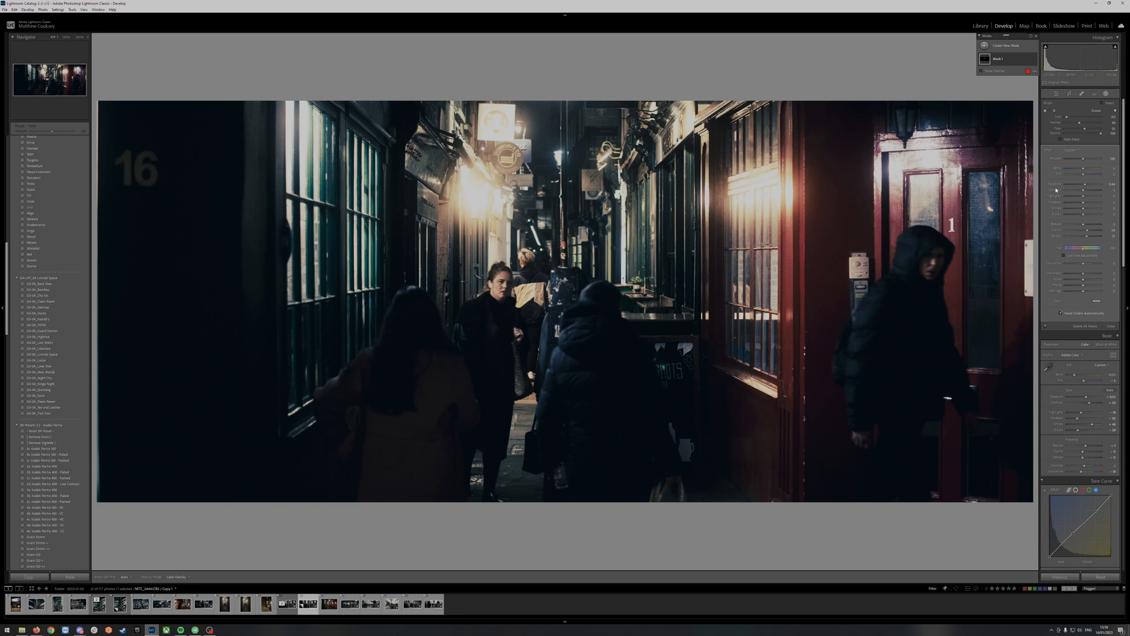
{"action": "left_click_drag", "start_coordinate": [1080, 193], "coordinate": [1086, 192]}
{"action": "left_click", "coordinate": [1106, 94]}
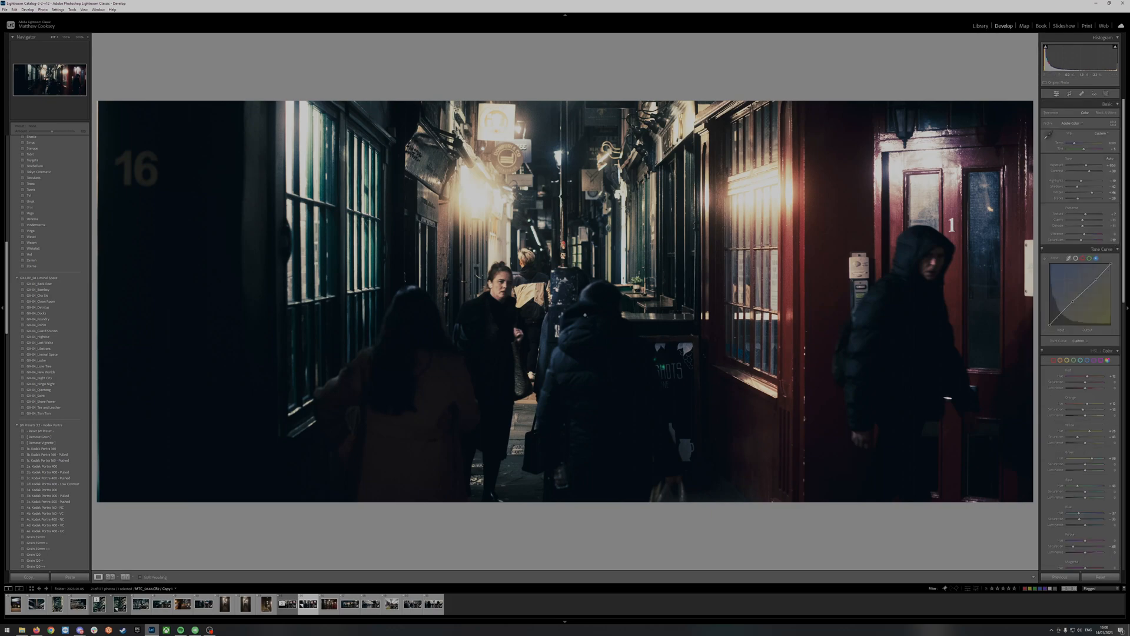
Step: Lower the photo's overall texture slightly, and try stronger clarity and dehaze, undoing both of these trial changes
{"action": "left_click", "coordinate": [585, 315]}
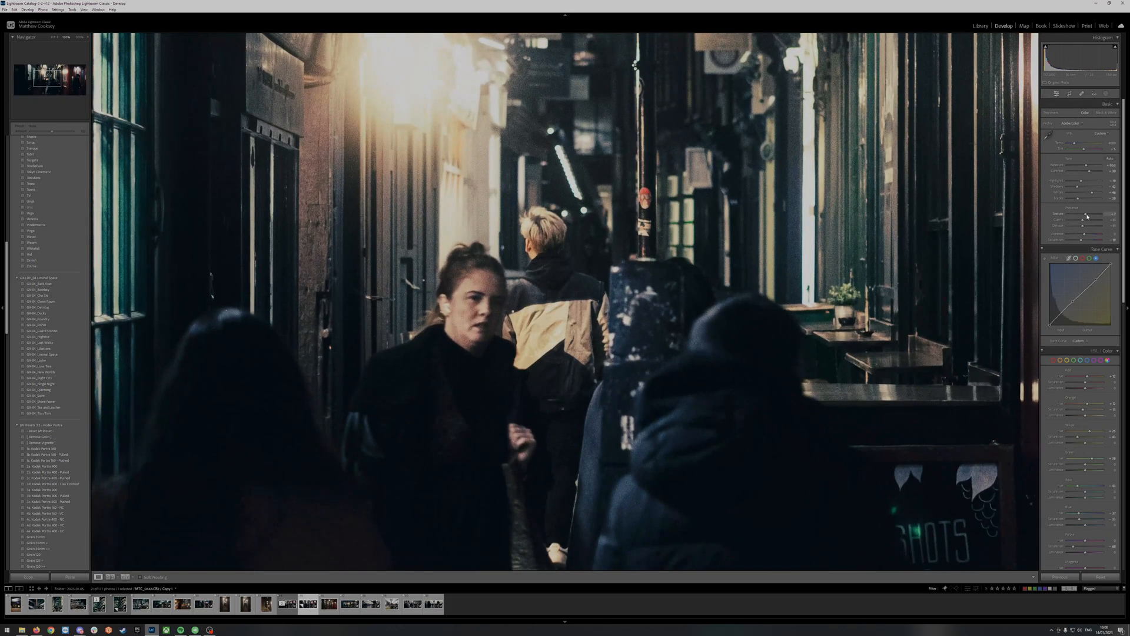
{"action": "left_click_drag", "start_coordinate": [1087, 216], "coordinate": [1079, 216]}
{"action": "left_click_drag", "start_coordinate": [1086, 221], "coordinate": [1100, 221]}
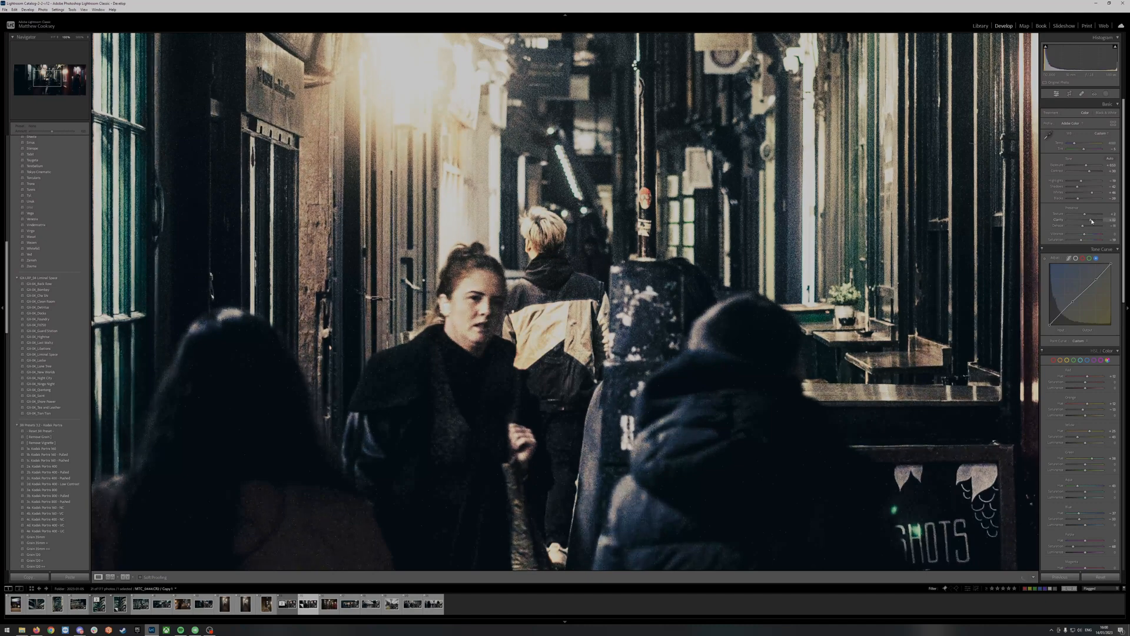
{"action": "key", "text": "ctrl+z"}
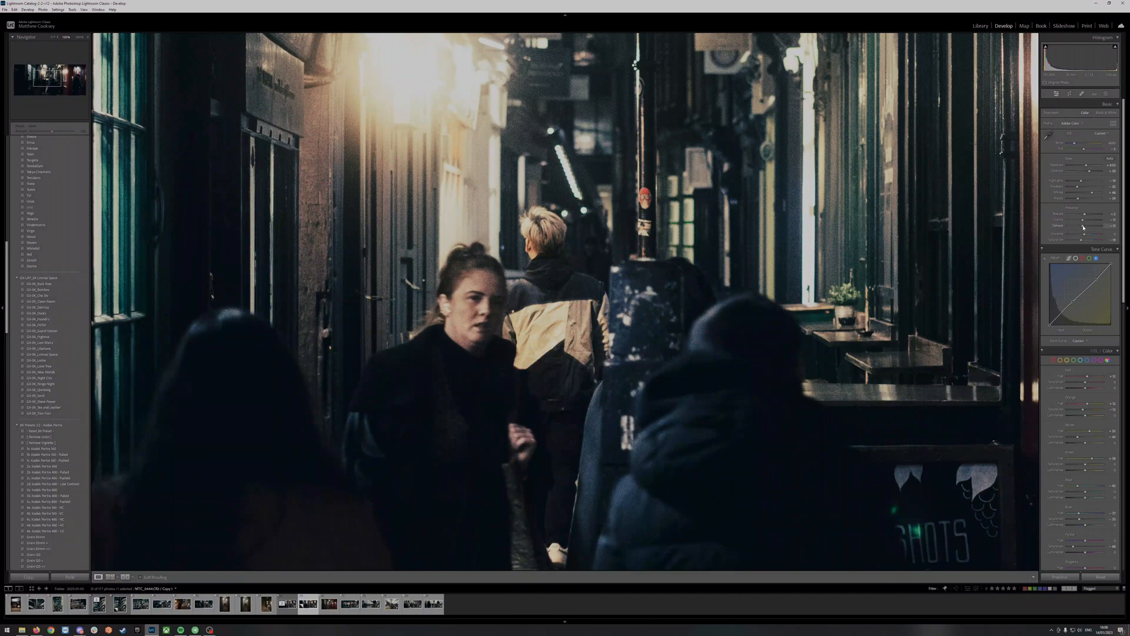
{"action": "mouse_move", "coordinate": [1084, 228]}
{"action": "left_mouse_down"}
{"action": "mouse_move", "coordinate": [1109, 226]}
{"action": "mouse_move", "coordinate": [1086, 230]}
{"action": "left_mouse_up"}
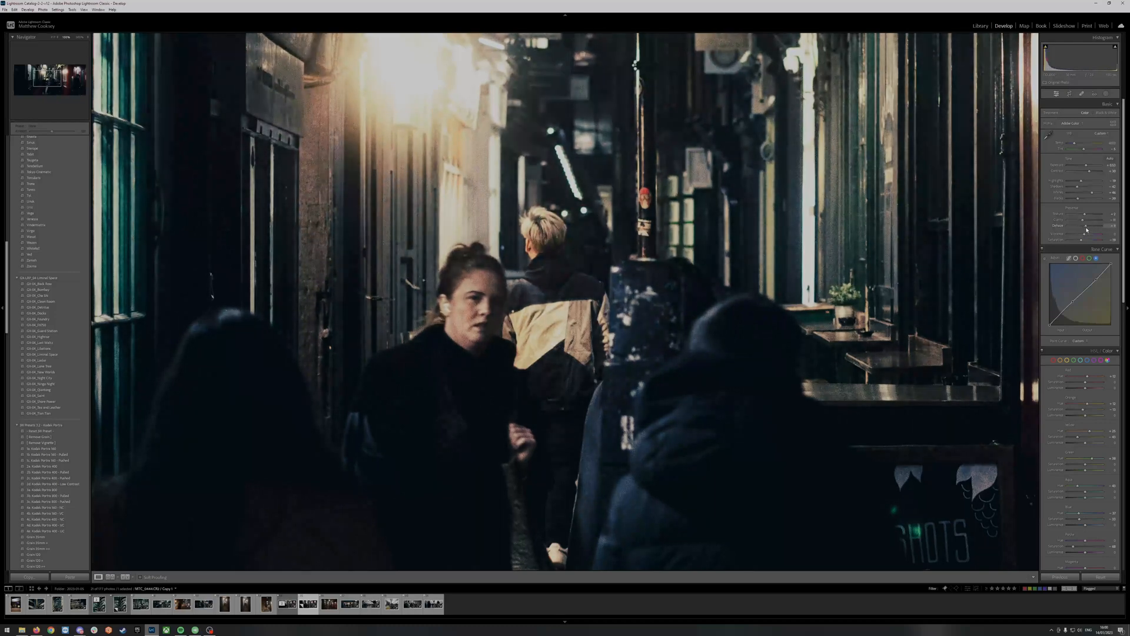
{"action": "key", "text": "ctrl+z"}
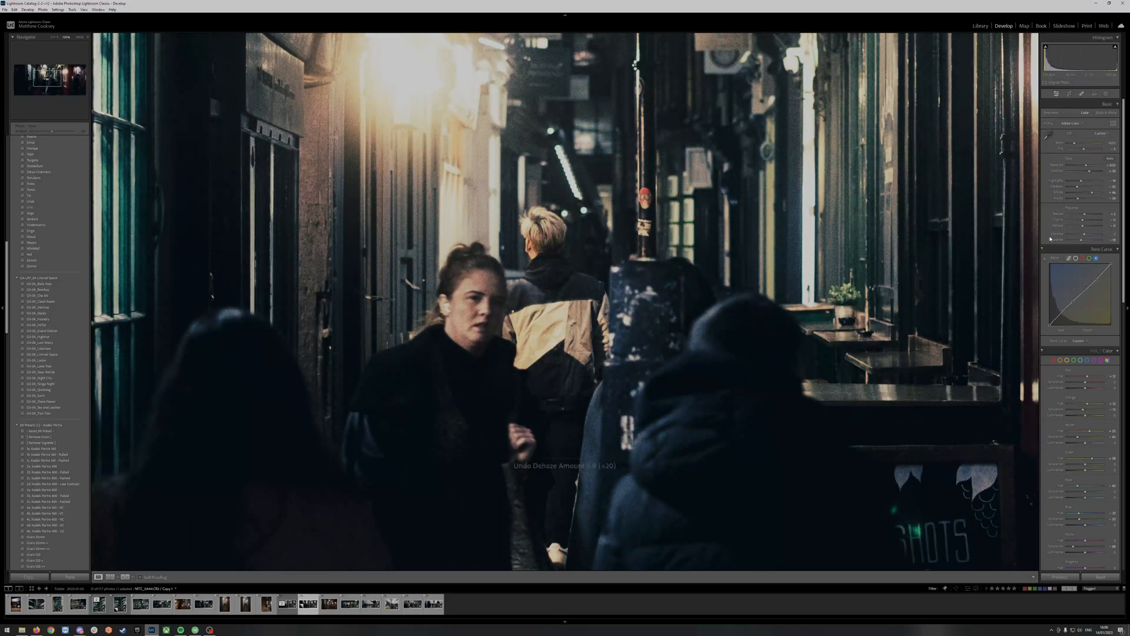
Step: Reopen the brush mask on the faces and signs, fine-tune its contrast and texture, and leave masking
{"action": "left_click", "coordinate": [1106, 94]}
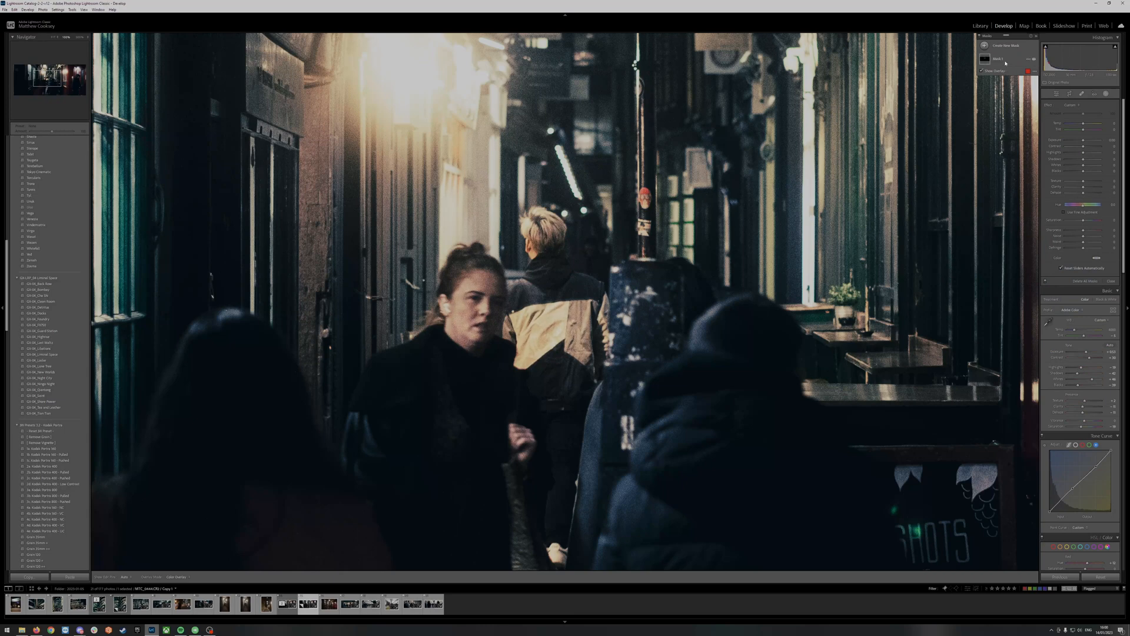
{"action": "left_click", "coordinate": [1005, 61]}
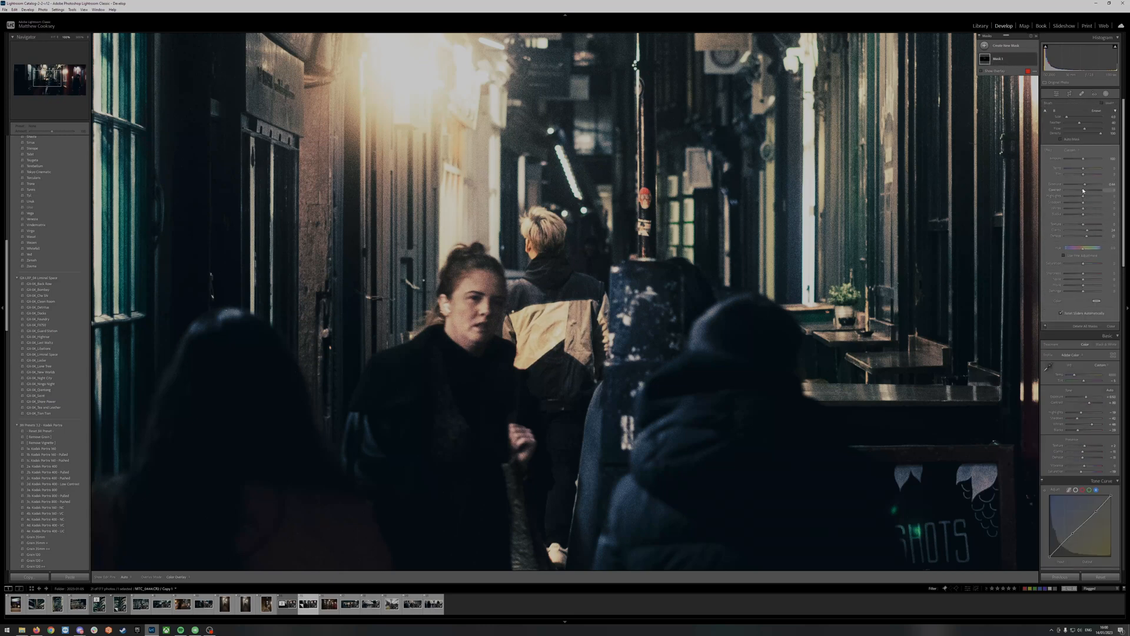
{"action": "left_click_drag", "start_coordinate": [1084, 192], "coordinate": [1087, 226]}
{"action": "left_click", "coordinate": [1057, 93]}
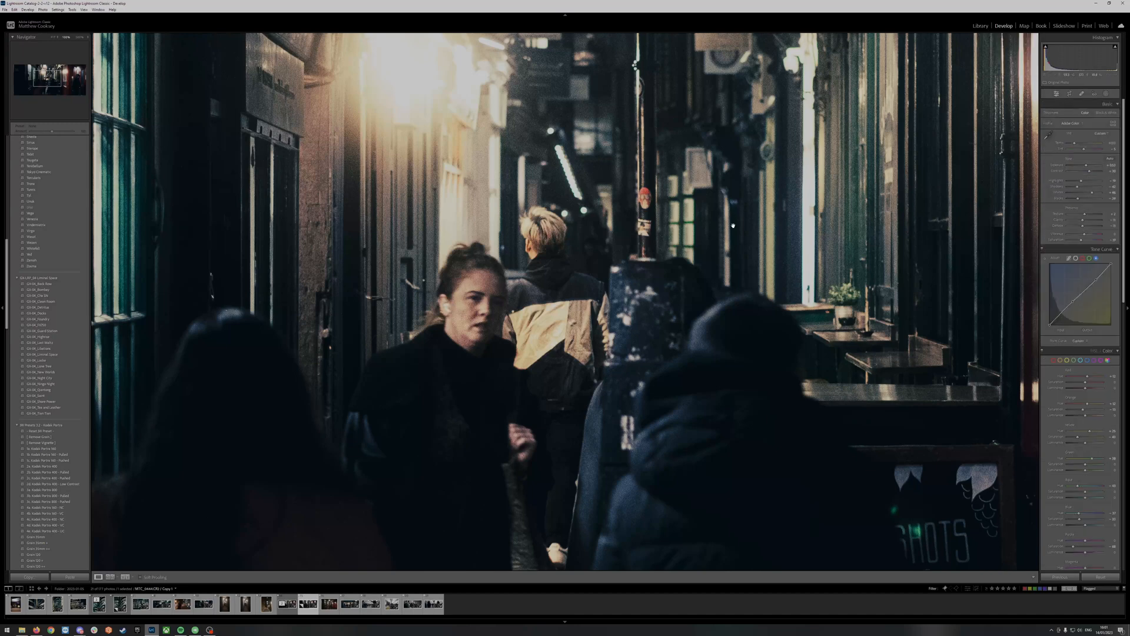
Step: Compare the whole masked virtual copy with the finished alley edit
{"action": "left_click", "coordinate": [634, 303]}
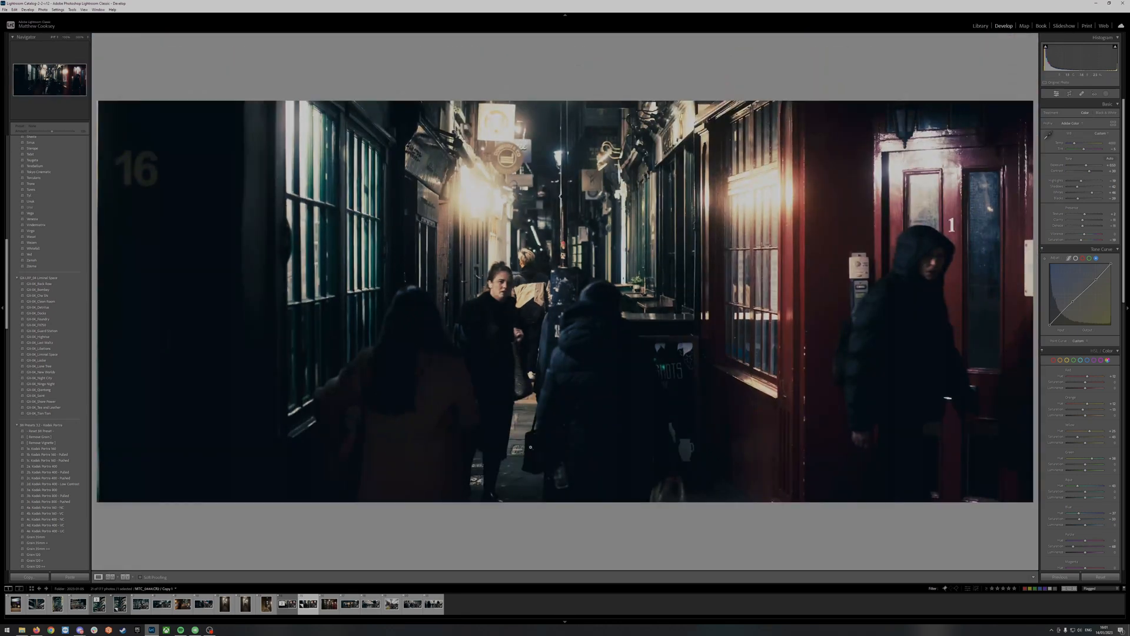
{"action": "left_click", "coordinate": [288, 610]}
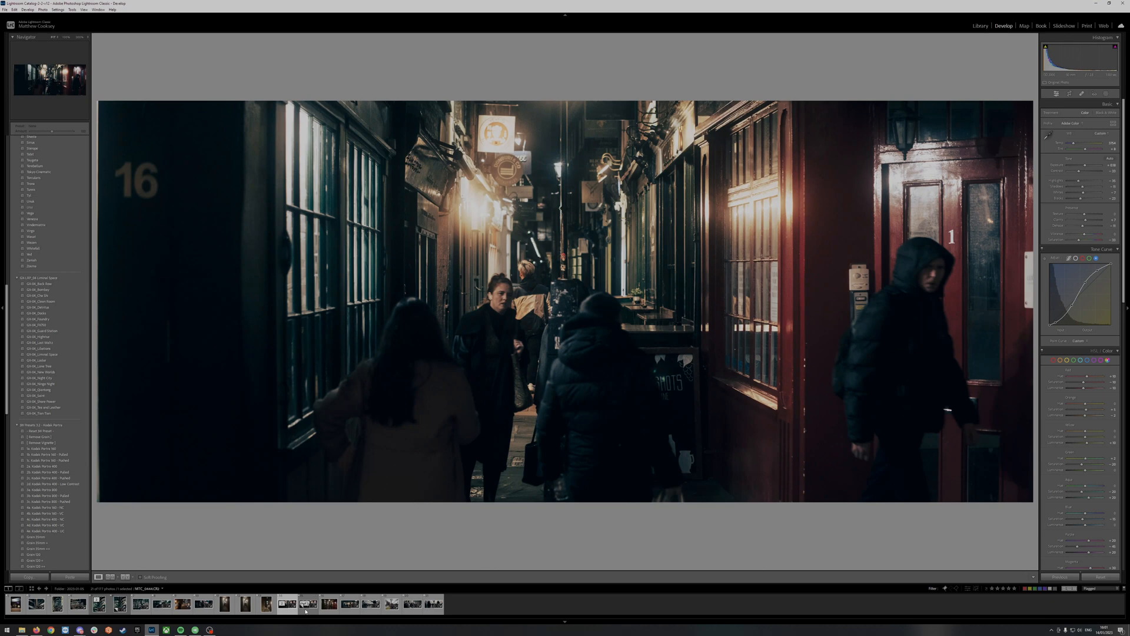
Step: Alternate between the virtual copy and the original alley edit, finish on the virtual copy, and review its develop settings from Basic to Calibration
{"action": "left_click", "coordinate": [305, 612]}
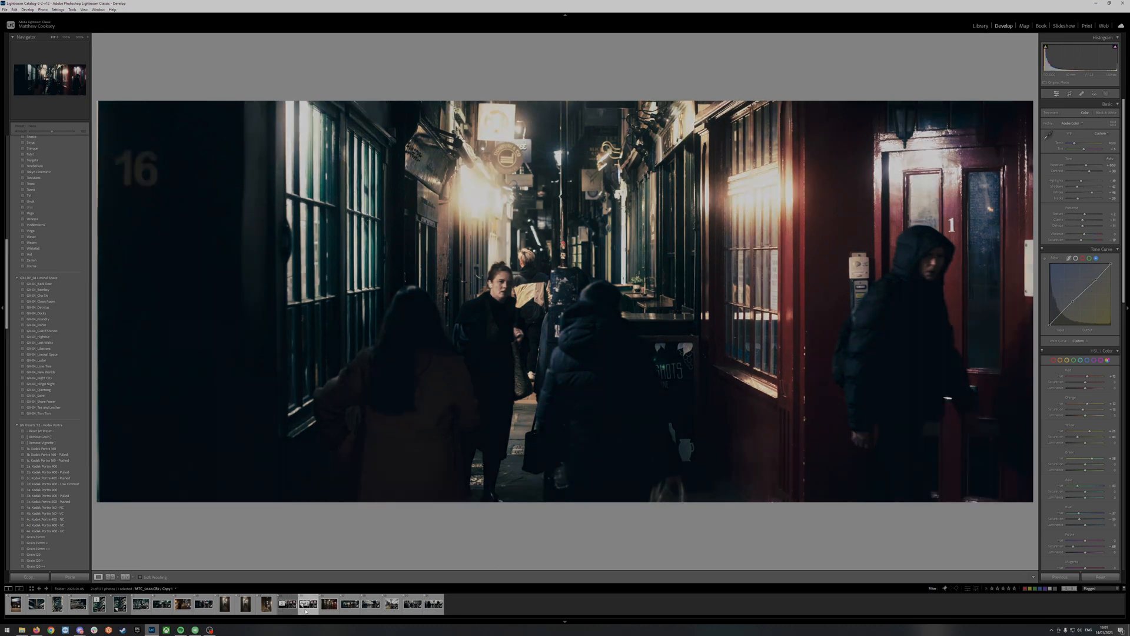
{"action": "left_click", "coordinate": [283, 610]}
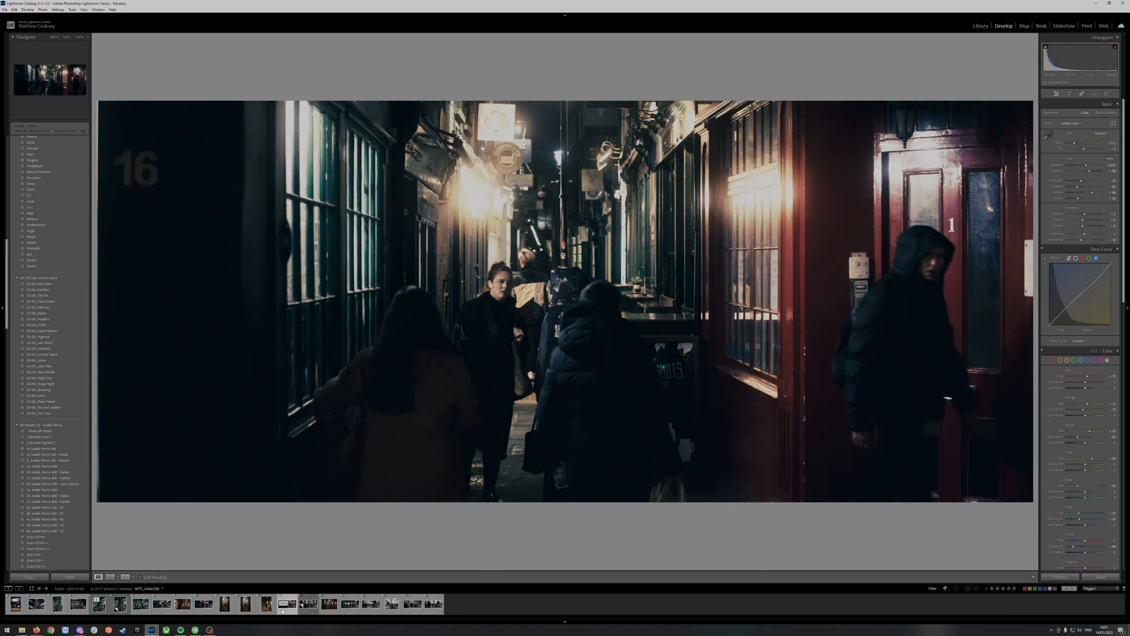
{"action": "left_click", "coordinate": [310, 611]}
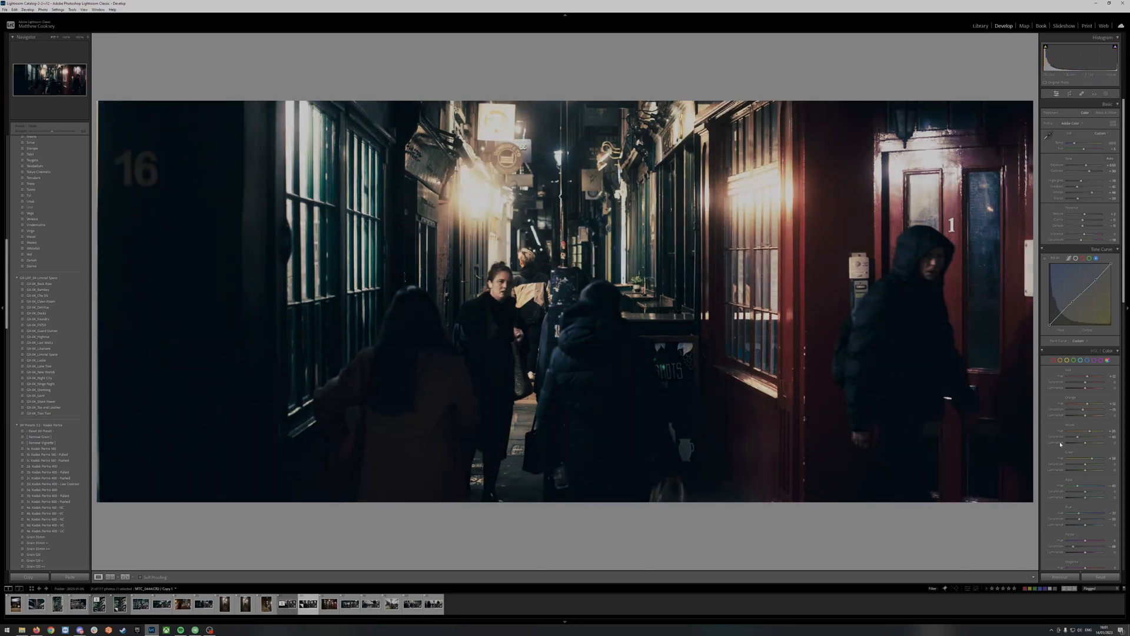
{"action": "scroll", "coordinate": [1061, 445], "scroll_direction": "down", "scroll_amount": 10}
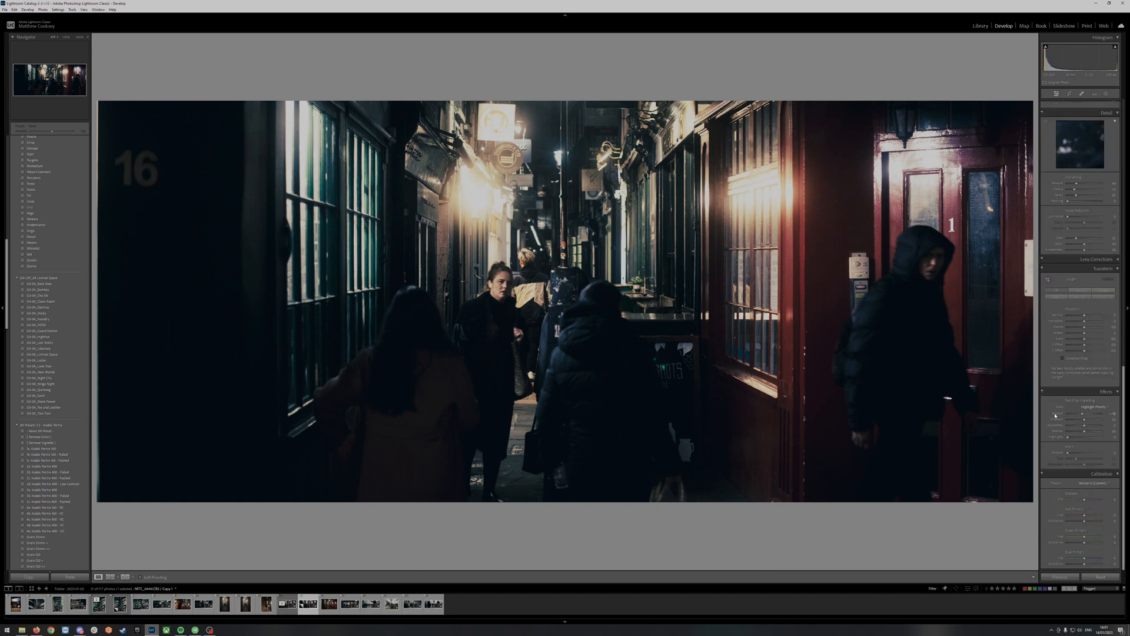
{"action": "scroll", "coordinate": [1054, 408], "scroll_direction": "up", "scroll_amount": 10}
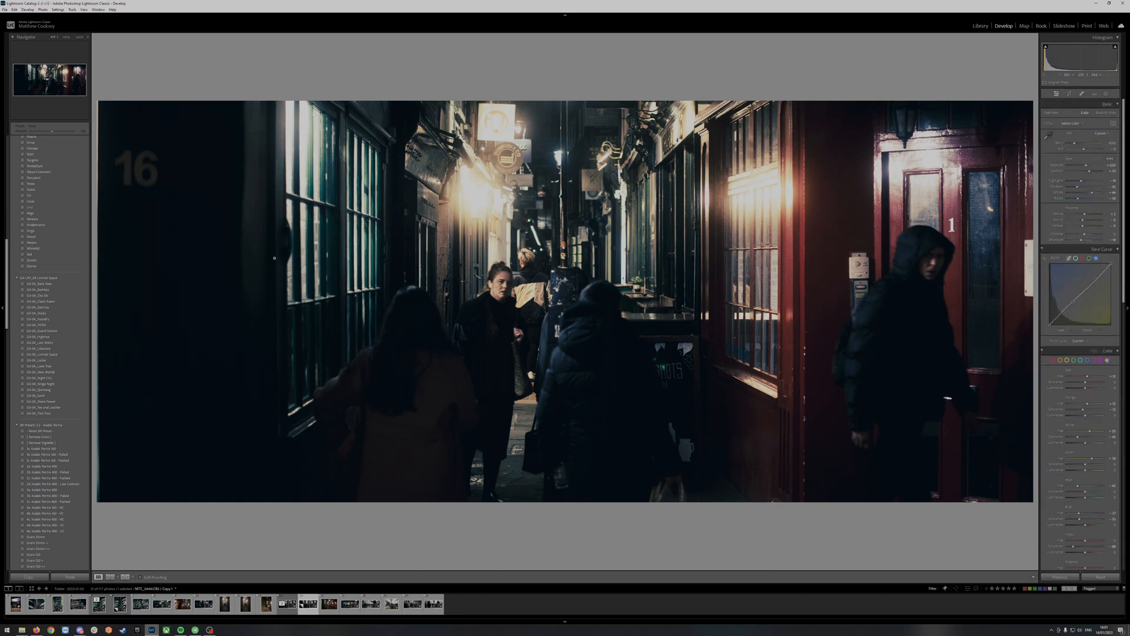
{"action": "key", "text": "alt+Tab"}
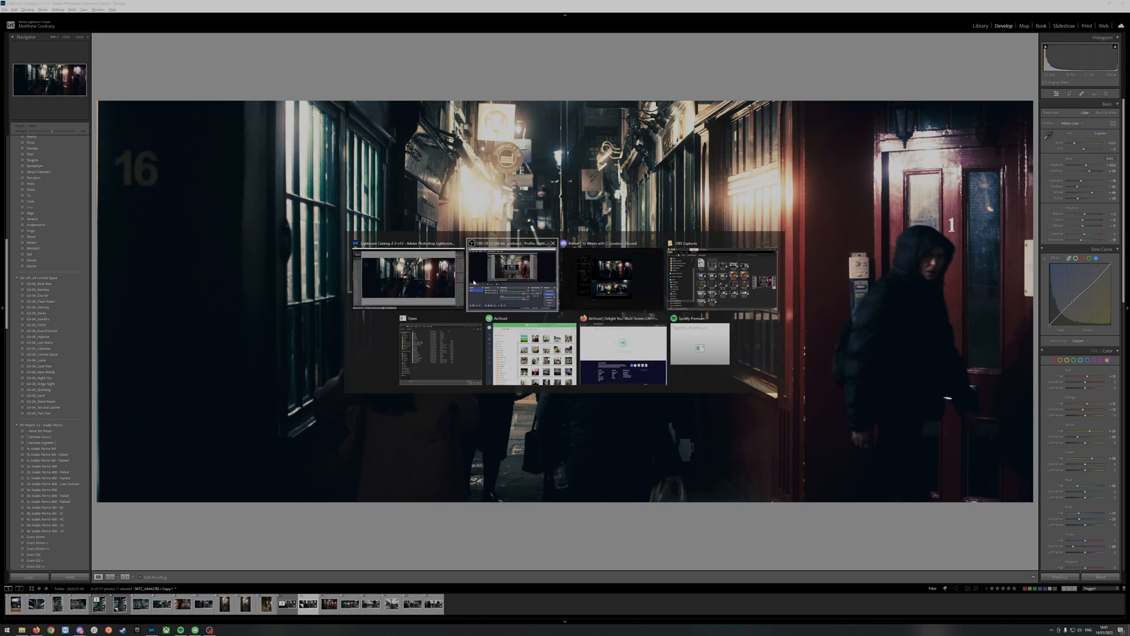